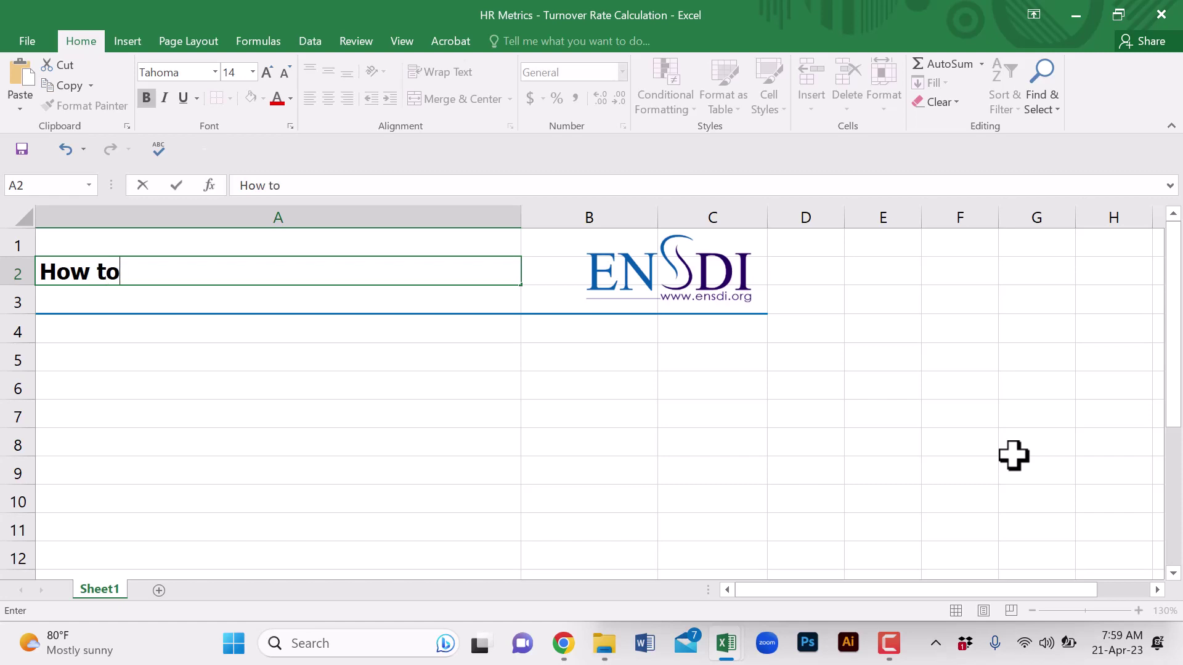
Step: Finish the A2 title with 'to calculate Employees Turnover Rate?' and select 'Employees Turnover Rate' in it
text(calculate E)
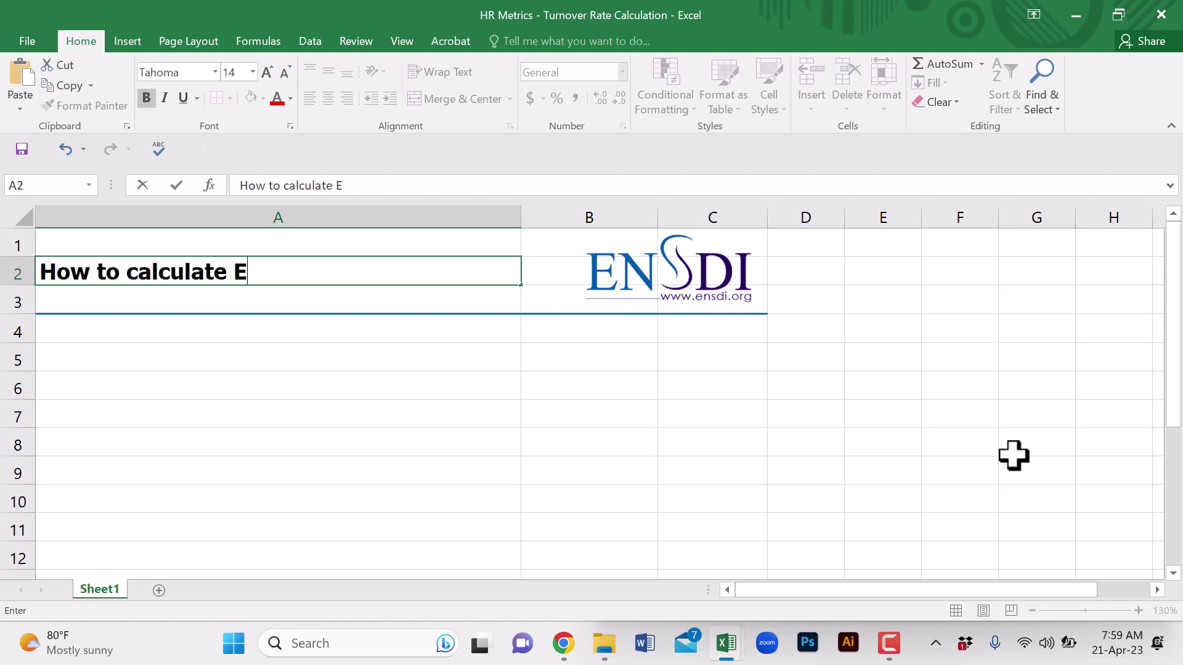
text(mployees )
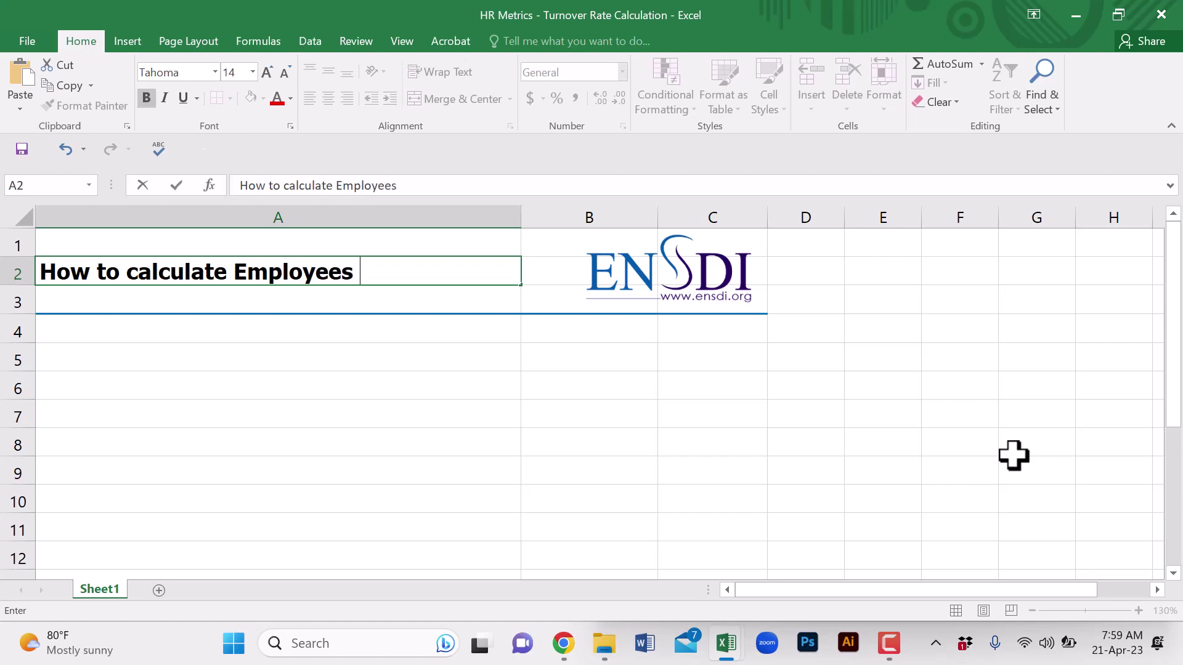
text(Turnov)
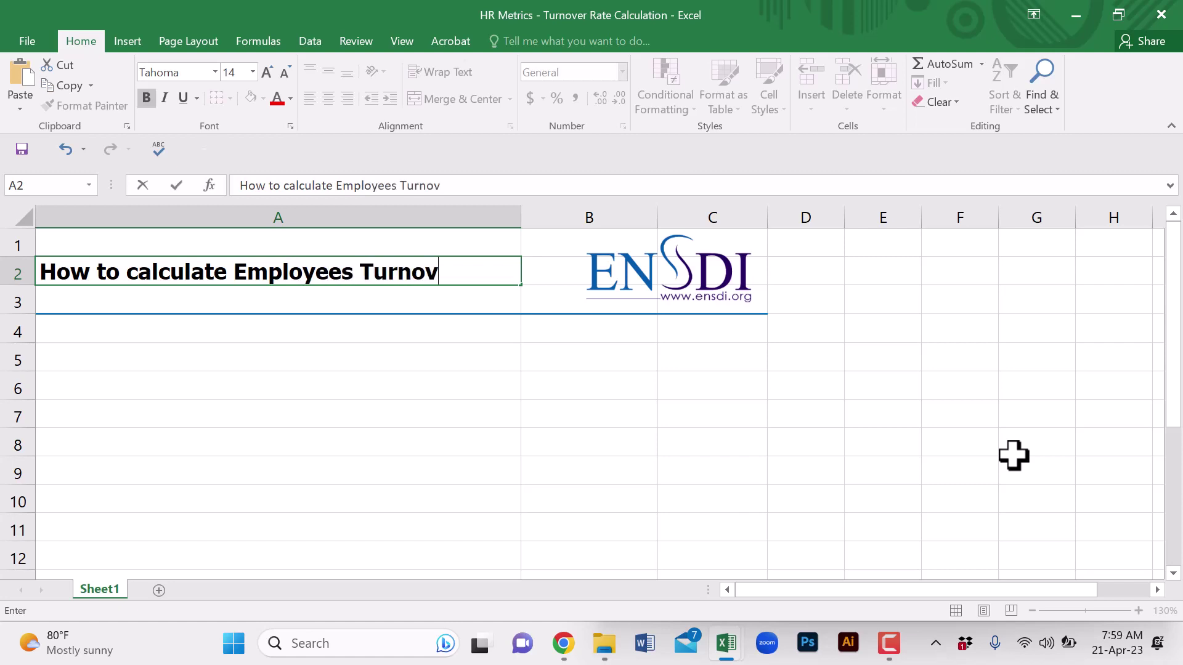
text(er Rate)
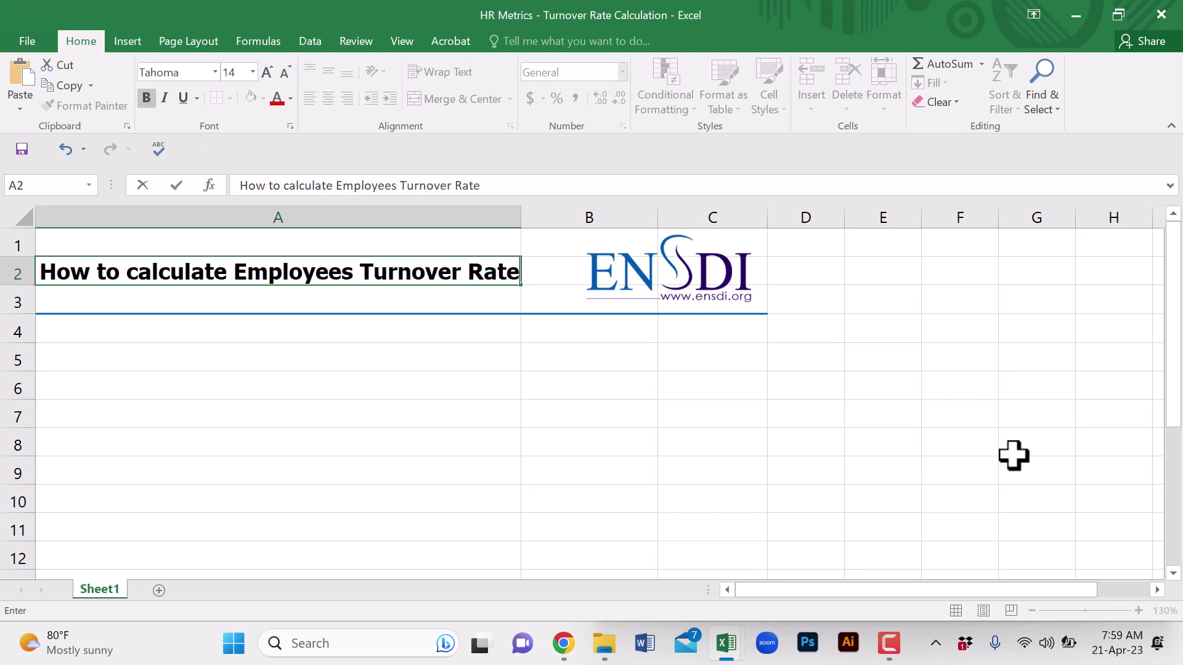
text(?)
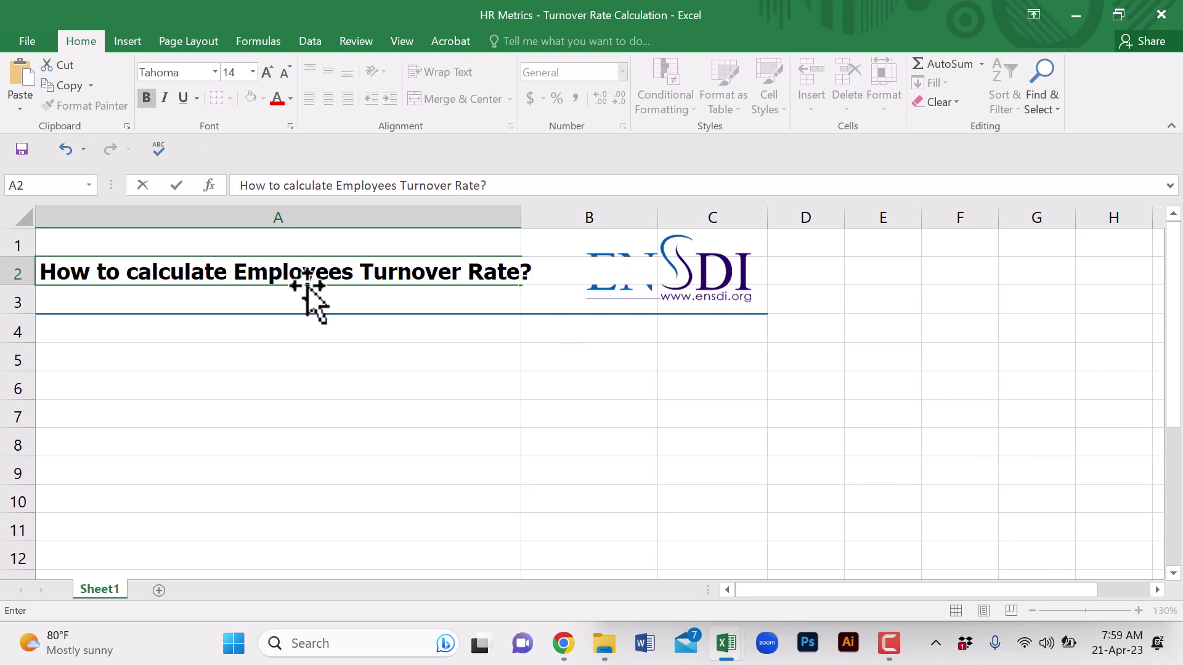
drag(236, 272, 515, 272)
key(ctrl+c)
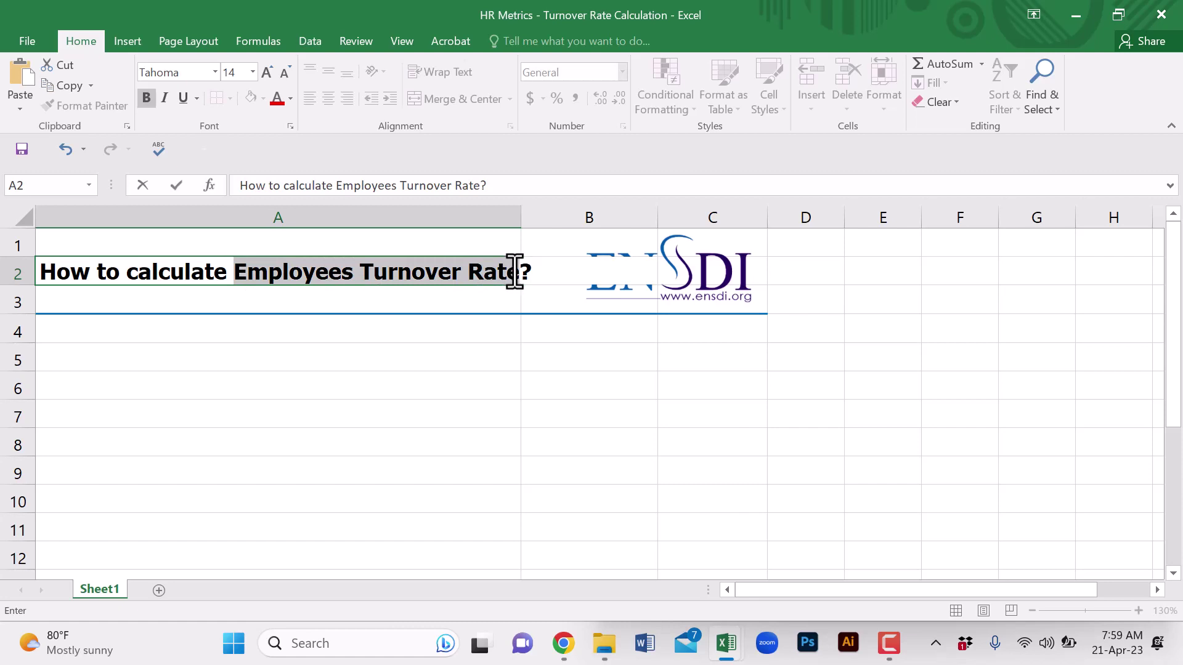
Step: Paste 'Employees Turnover Rate' into A10, enter 3.61% in C10, and select A10:C10
click(207, 505)
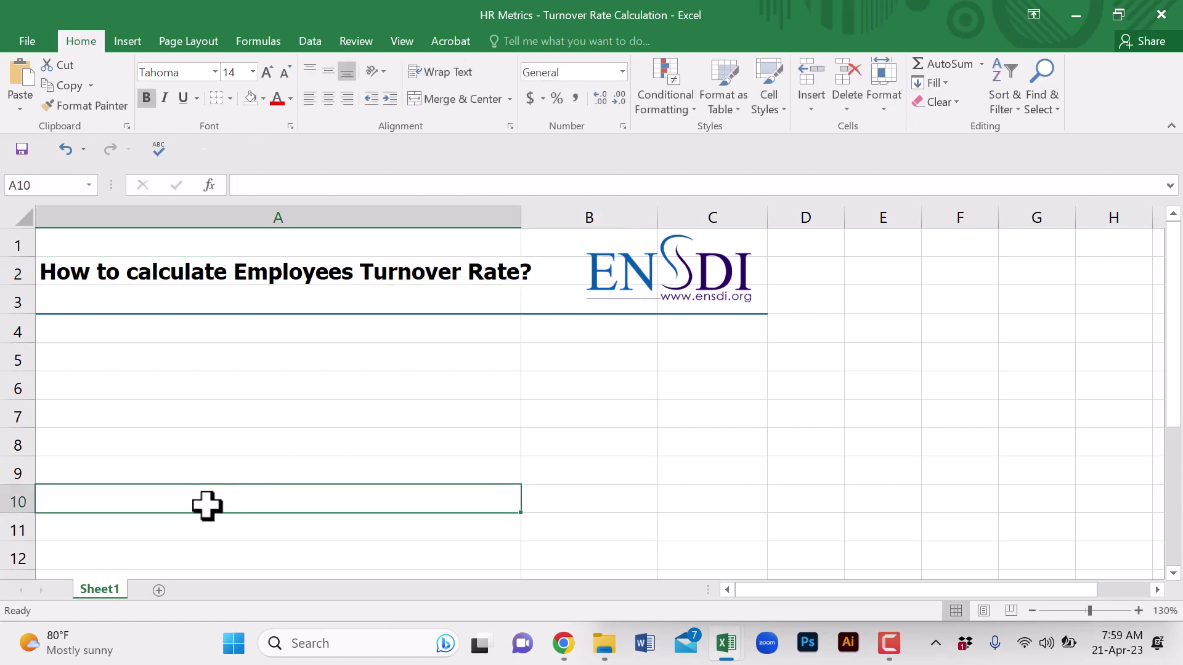
key(ctrl+v)
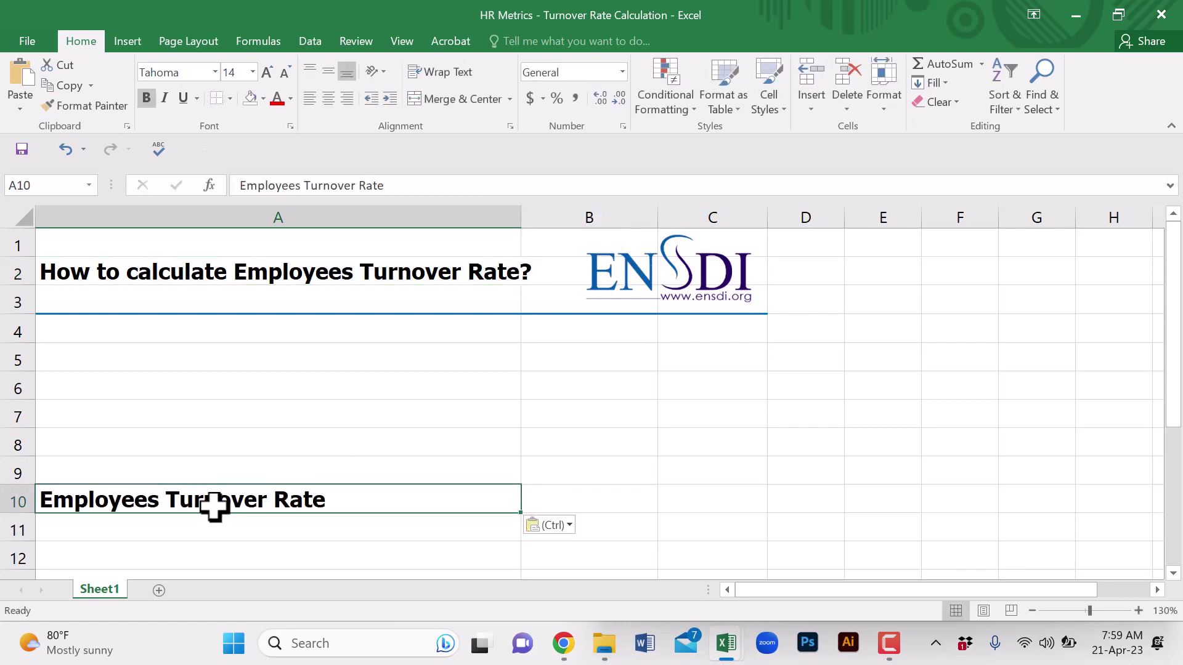
click(710, 498)
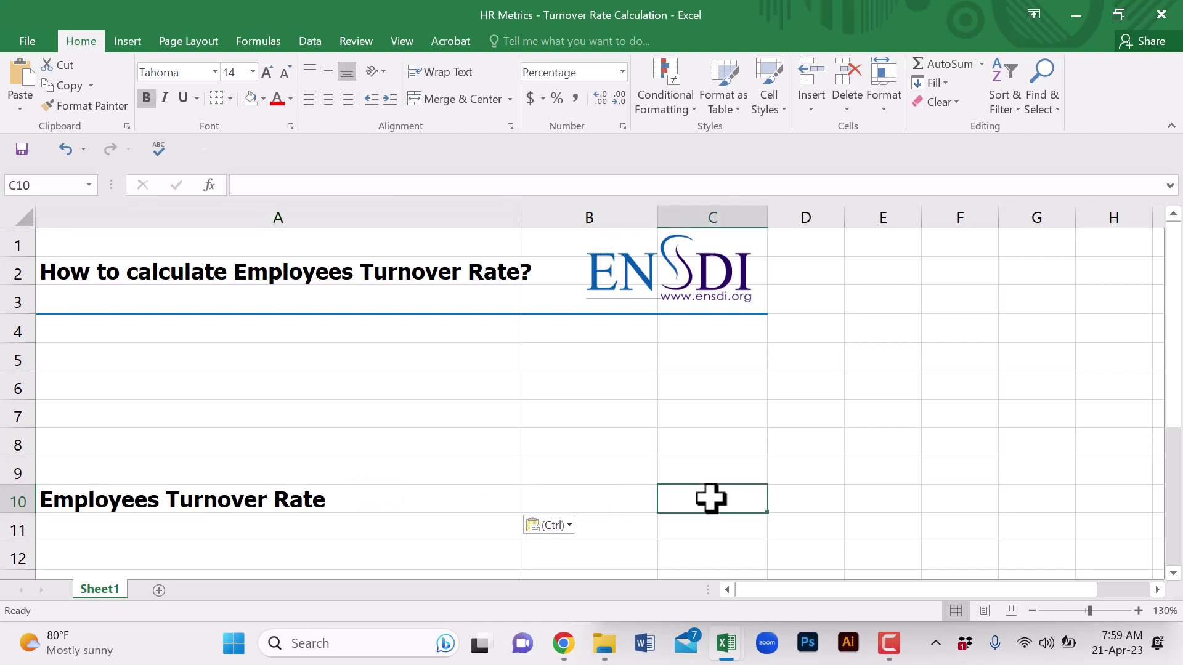
text(3.6)
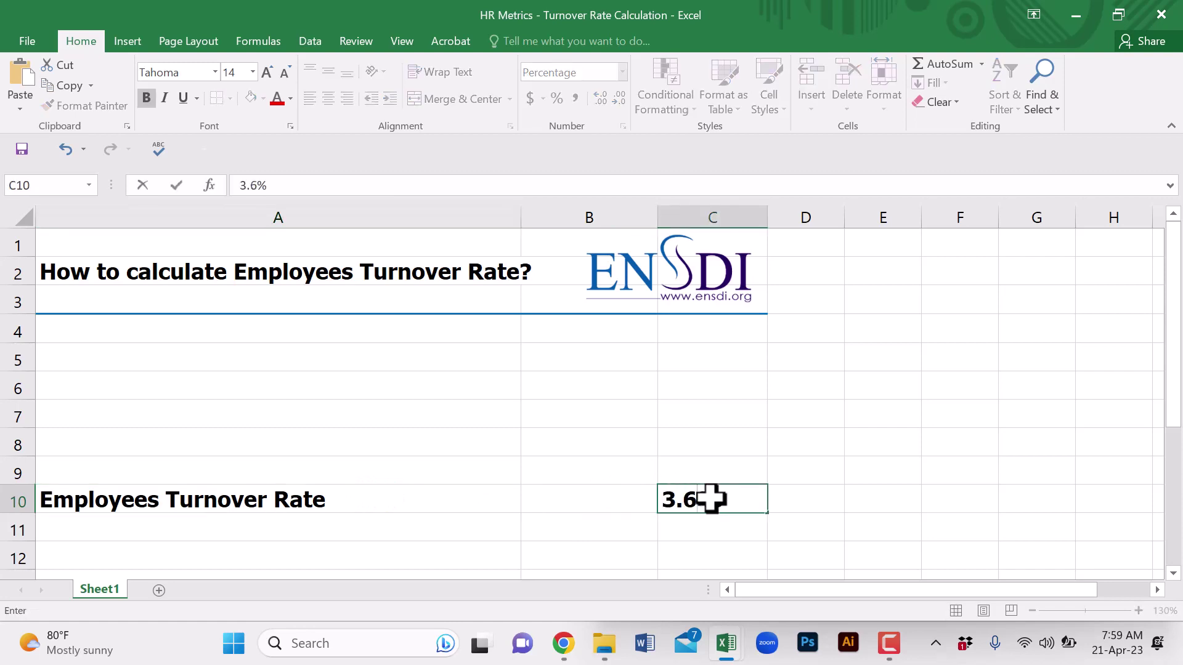
text(1)
key(Return)
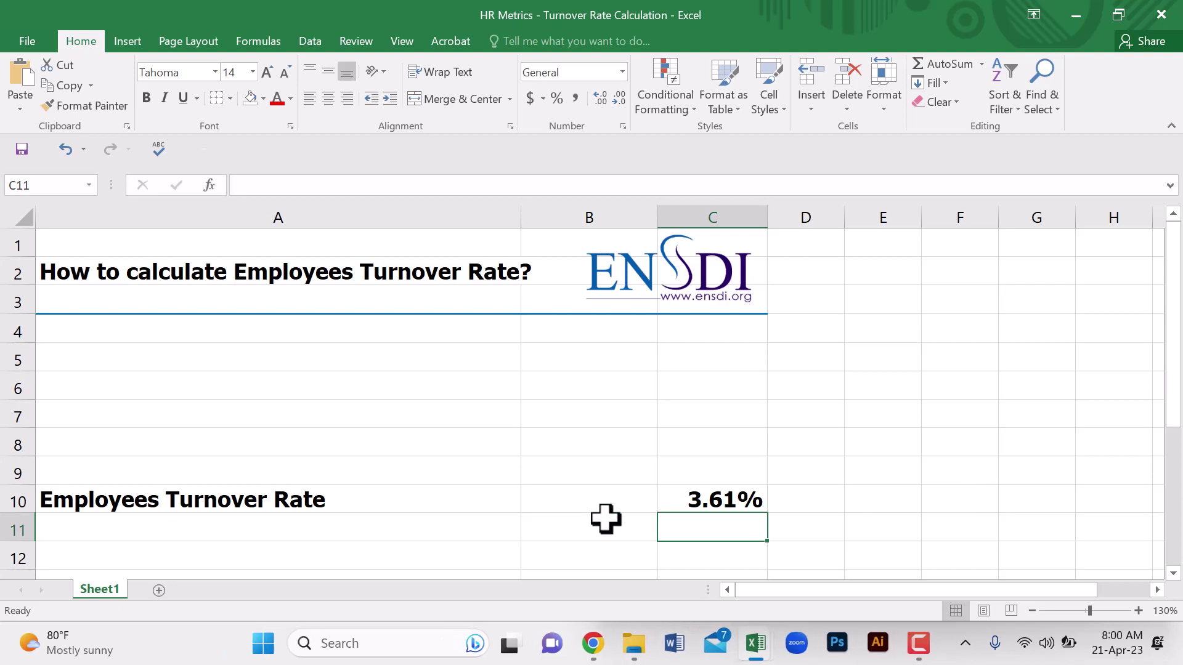
click(496, 495)
drag(496, 495, 713, 490)
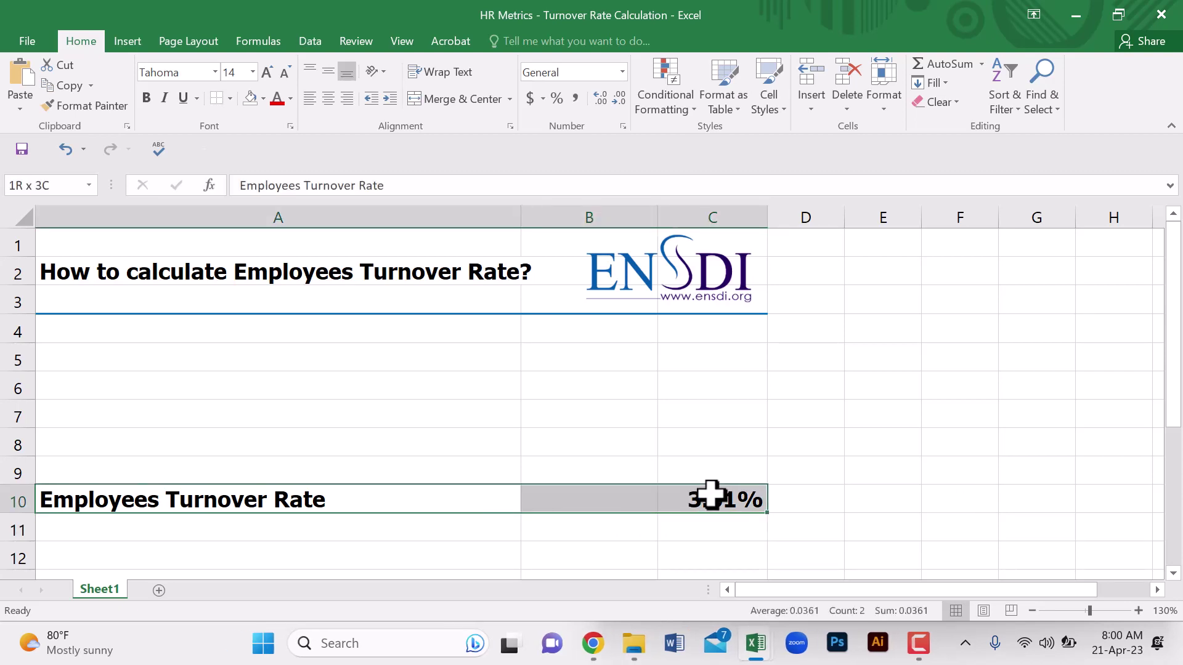
Step: Apply the Total cell style to A10:C10 and set its font to Tahoma 14
click(768, 103)
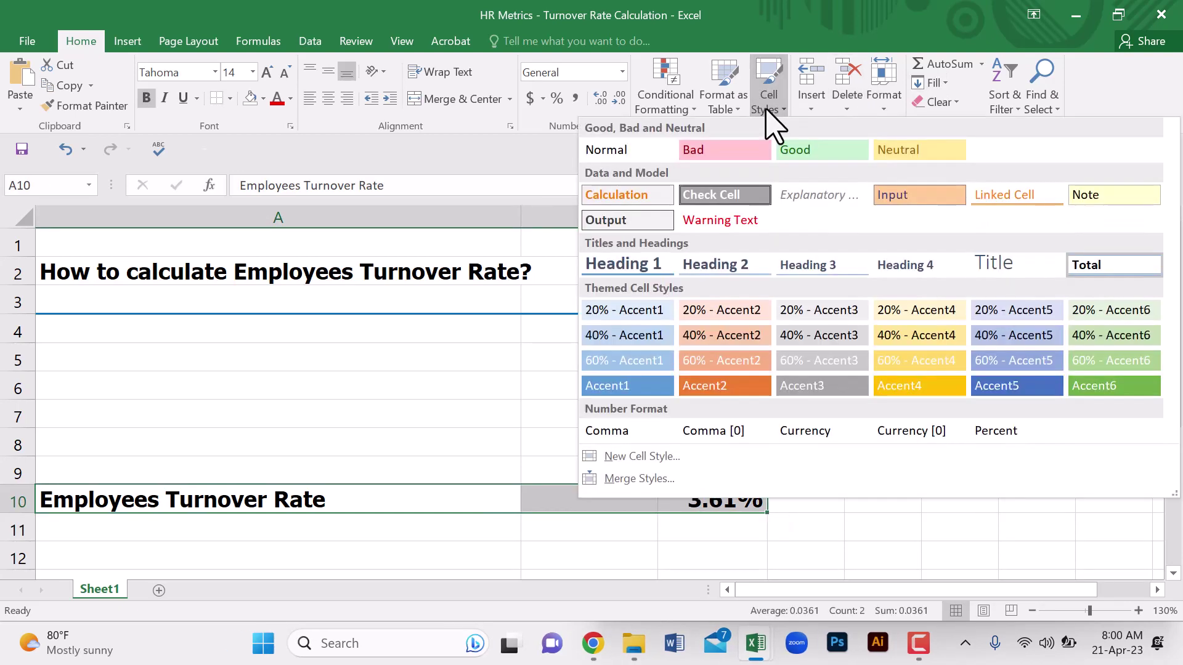
click(1094, 267)
click(185, 73)
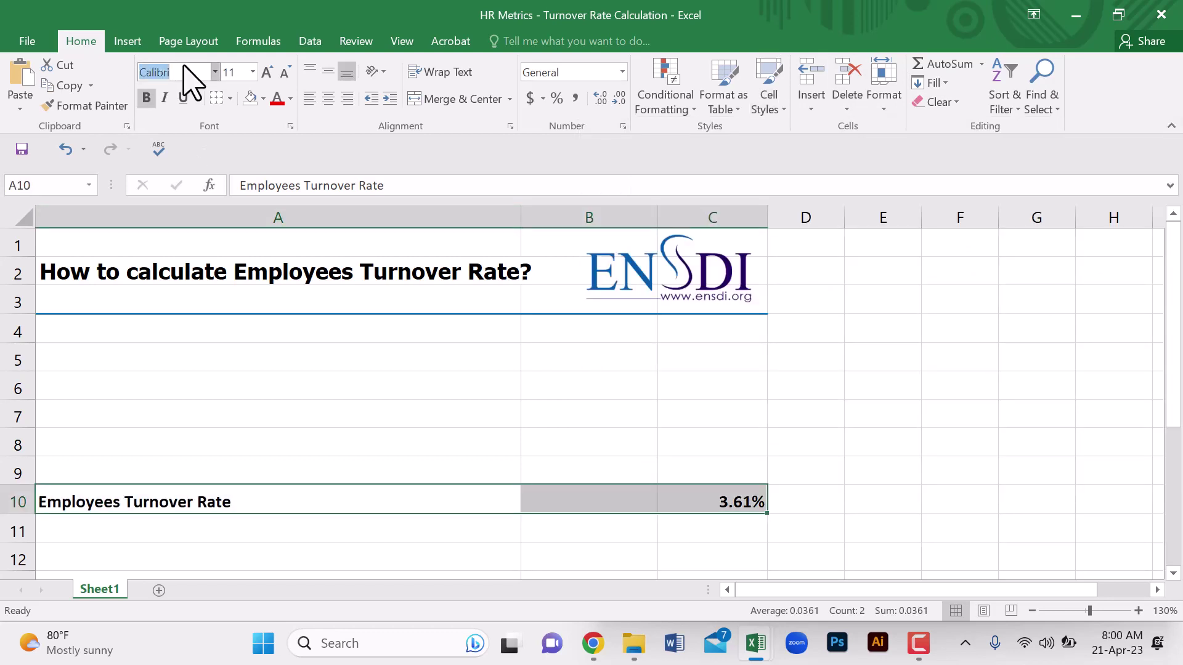
text(Tahoma)
key(Return)
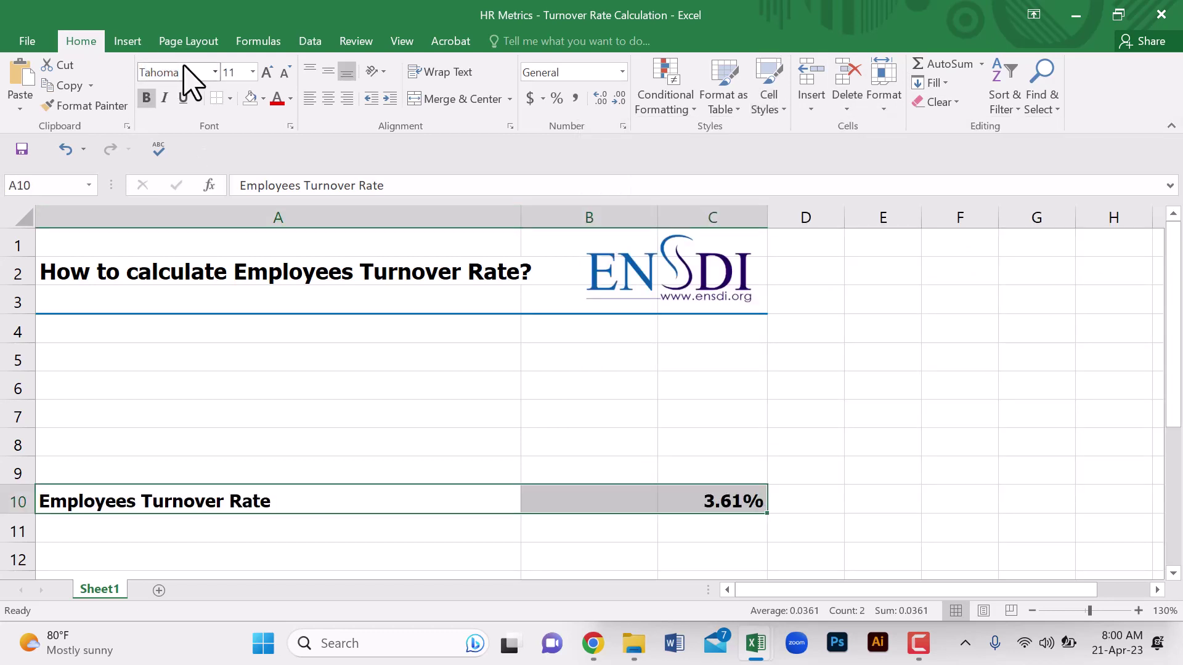
click(233, 72)
key(Return)
Step: Apply the blue Accent5 cell style to A5:C5
click(171, 359)
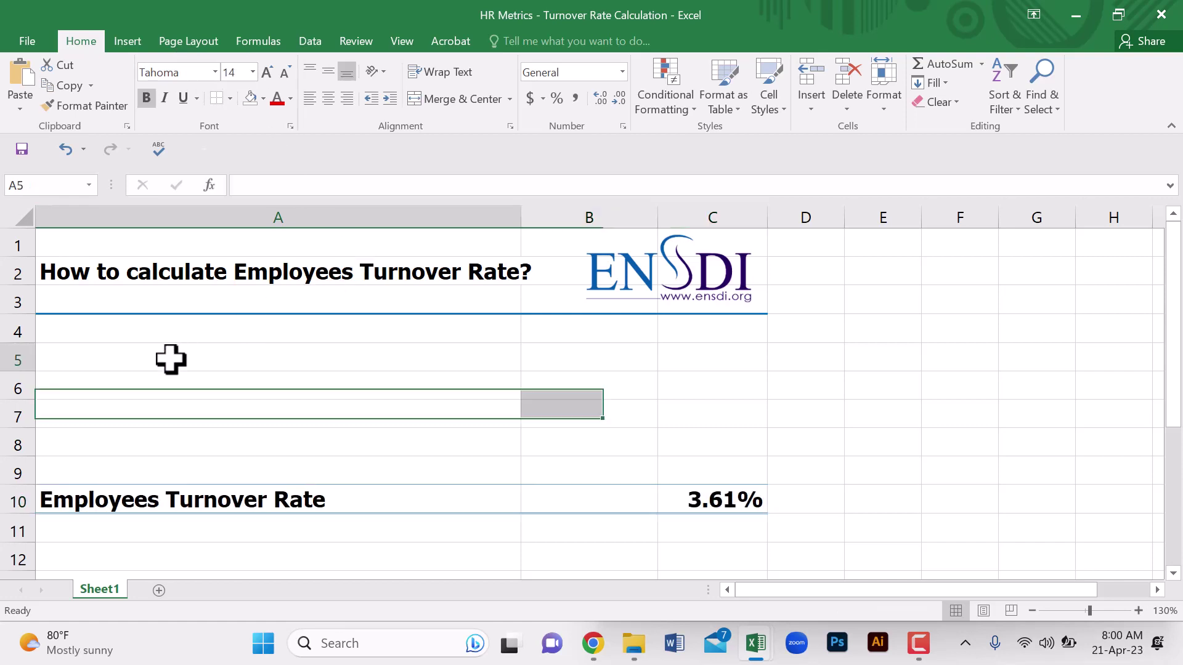
drag(171, 360, 694, 361)
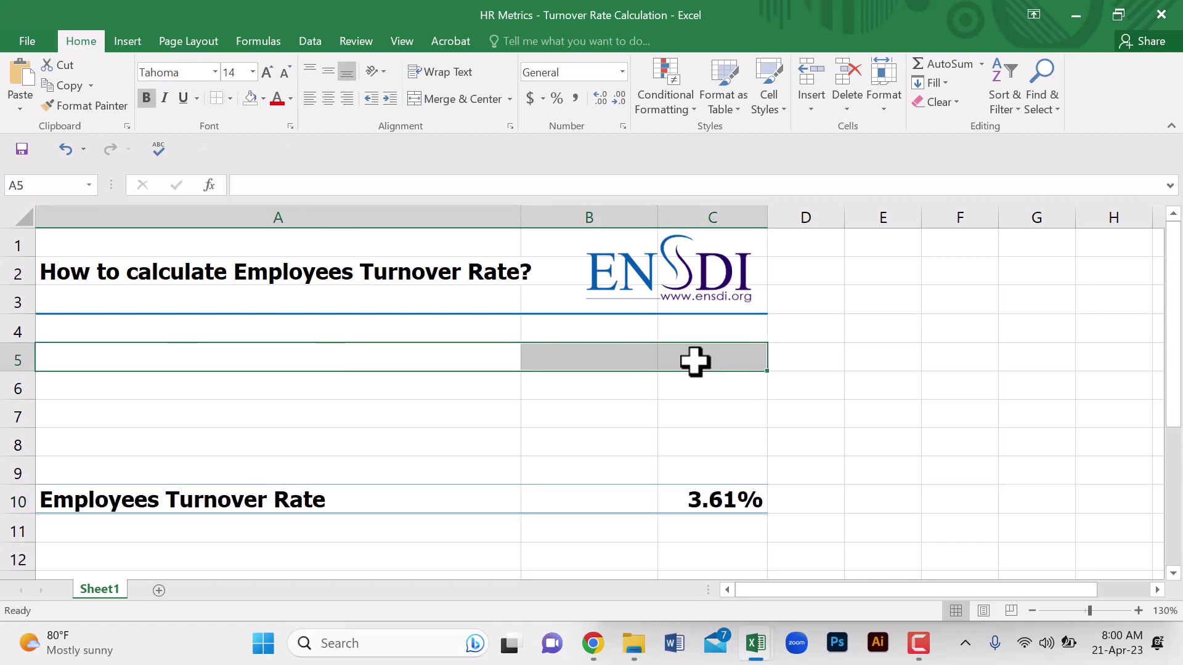
click(779, 108)
click(990, 393)
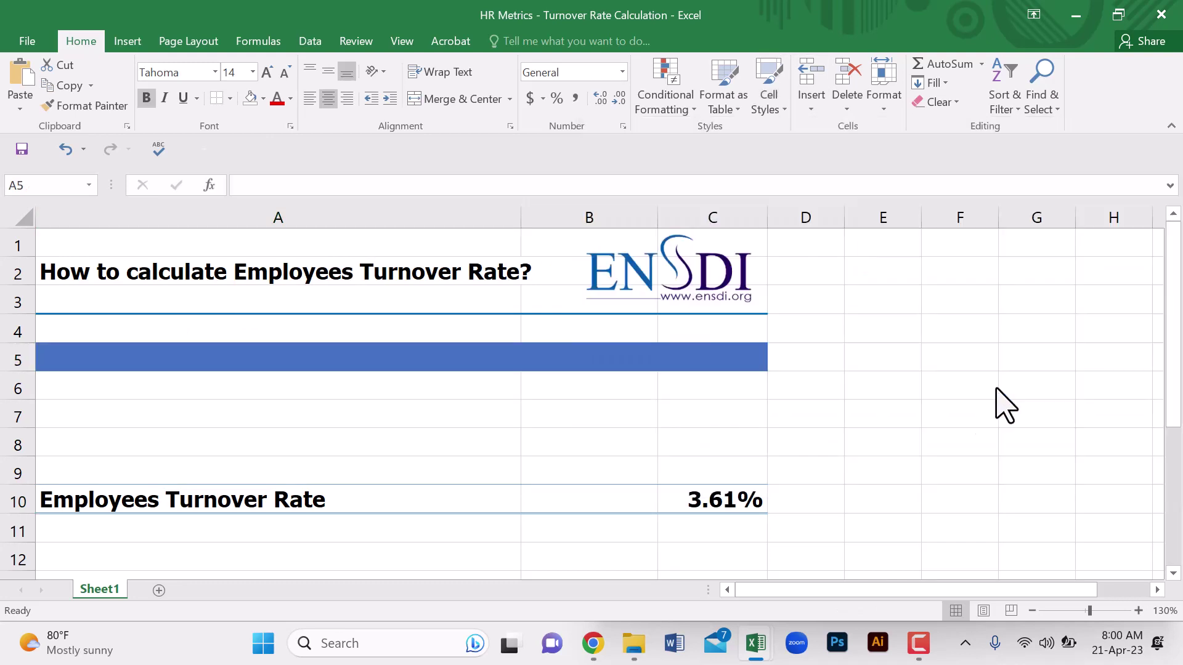
Step: Set the A5:C5 header text to bold Tahoma 14
click(198, 72)
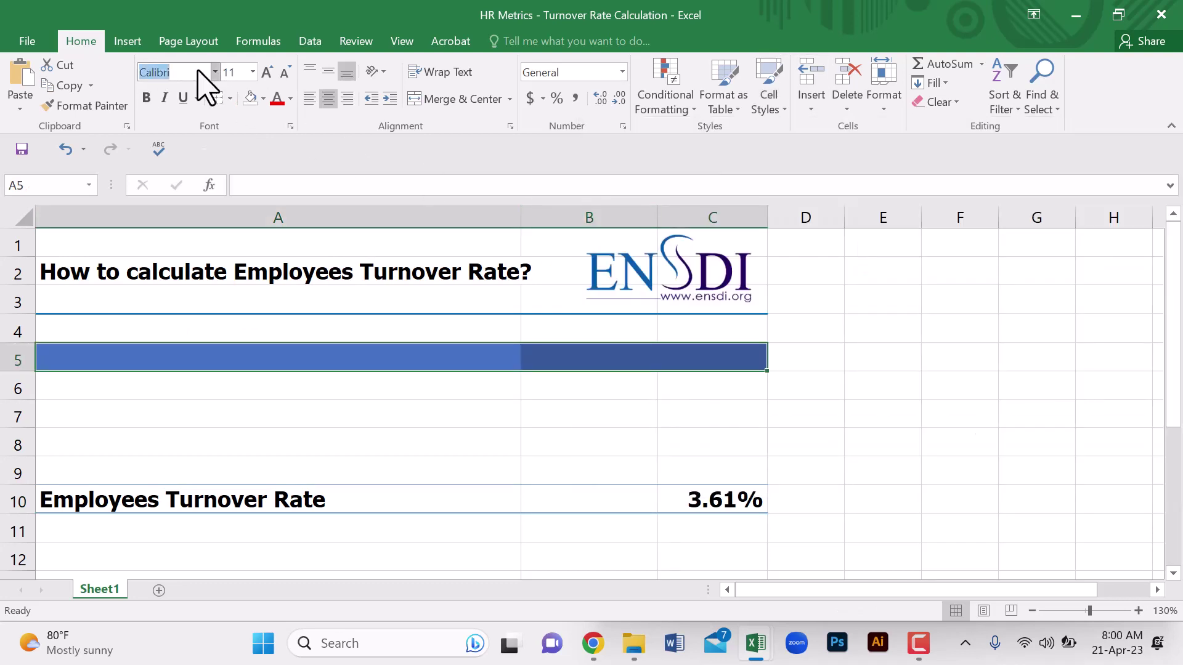
text(Tahoma)
click(234, 71)
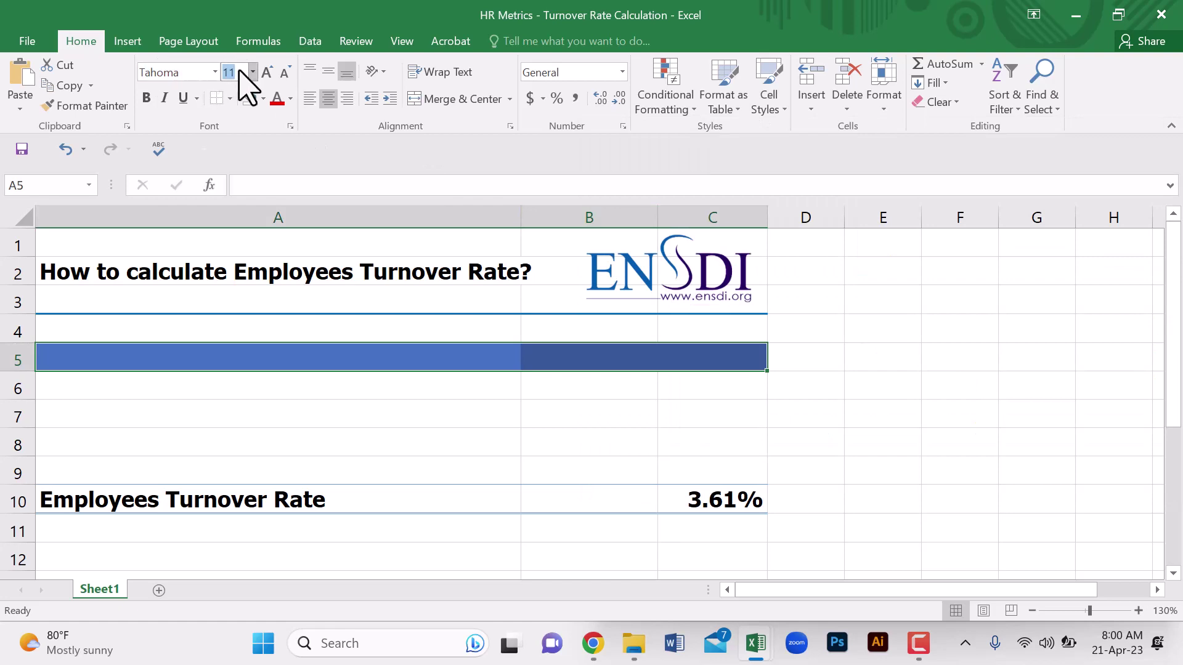
text(14)
click(146, 98)
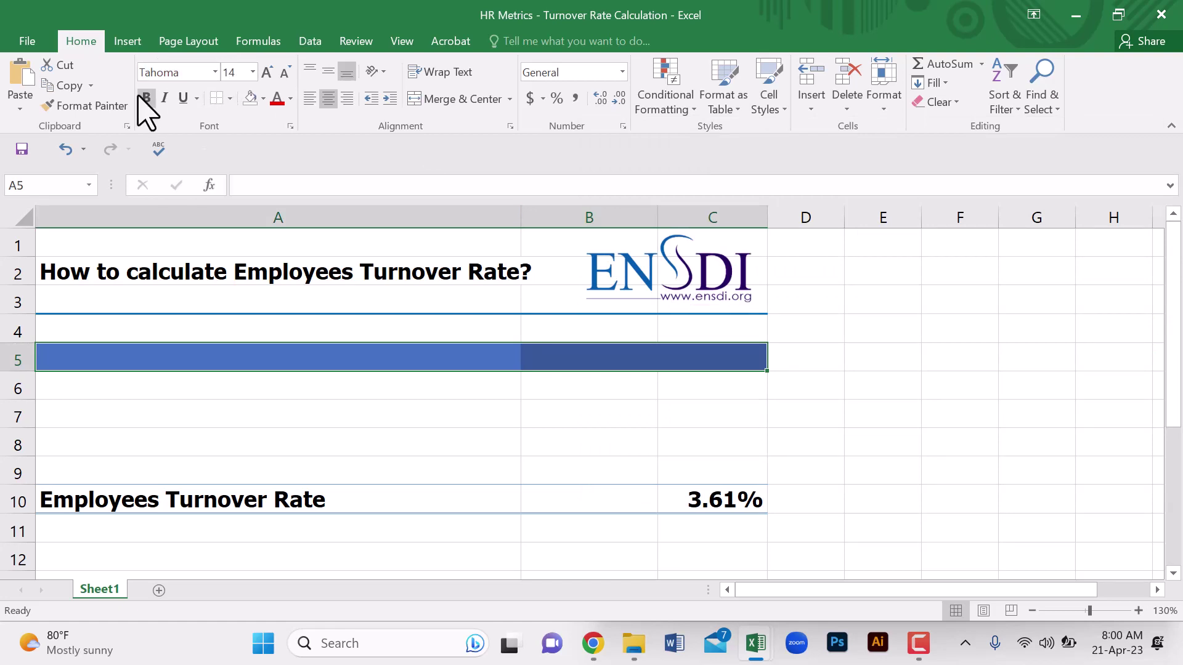
click(369, 363)
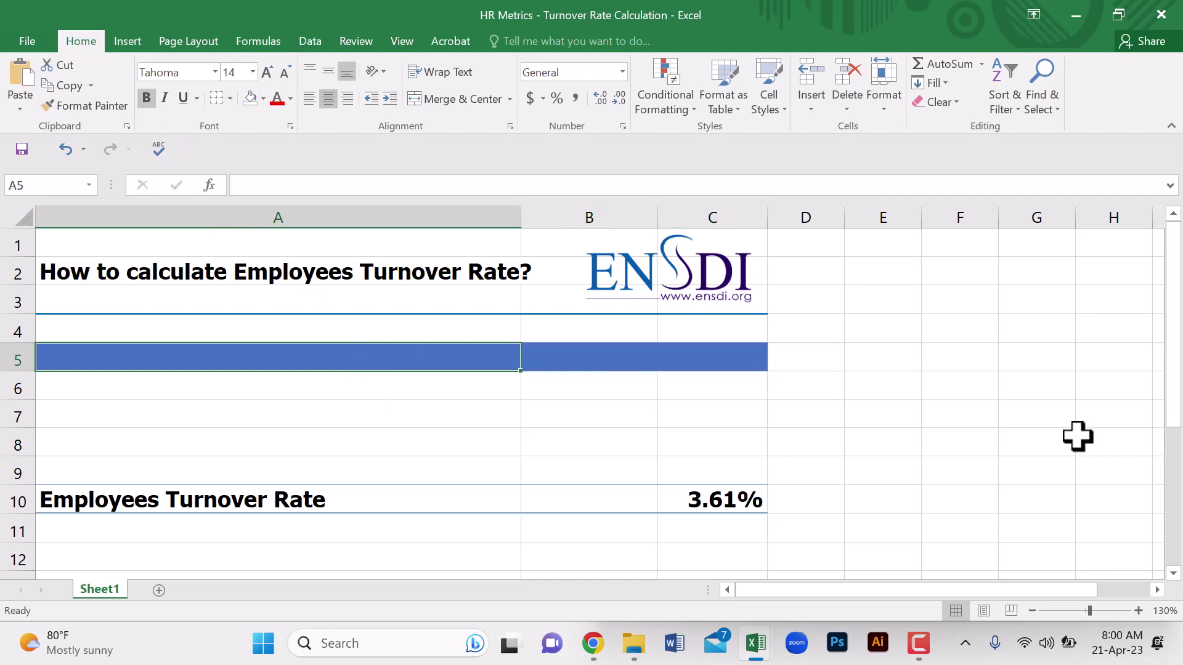
Step: Type the headings Description, Calculation and Remarks into A5, B5 and C5, then select A5:C9
text(Des)
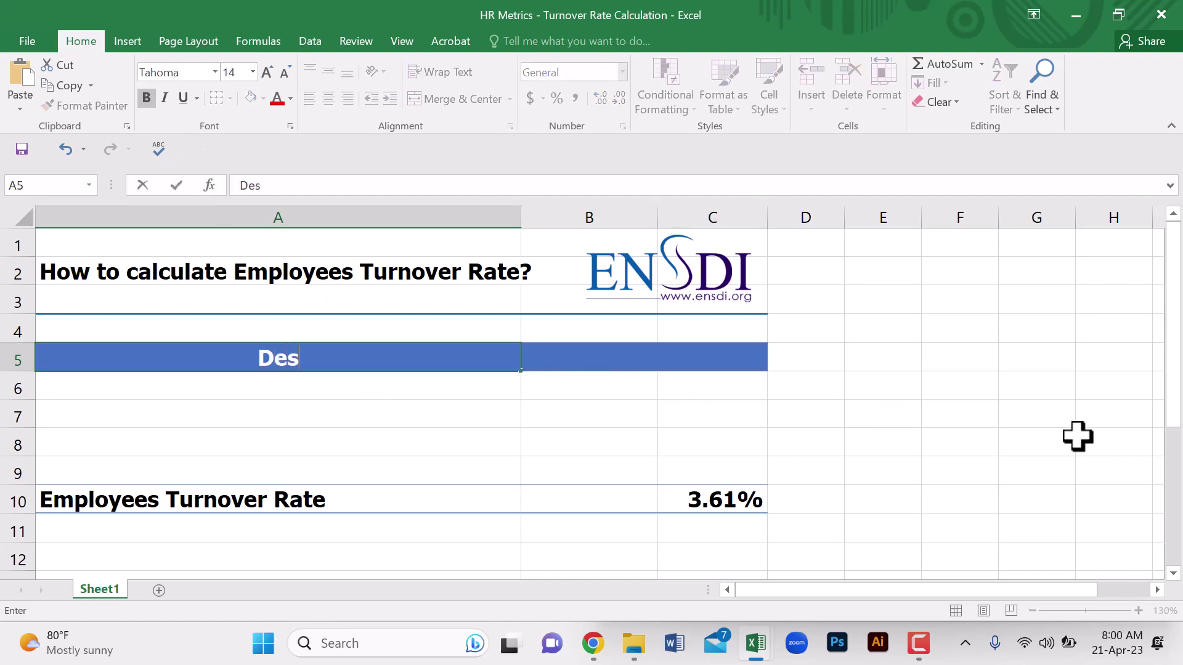
text(cript)
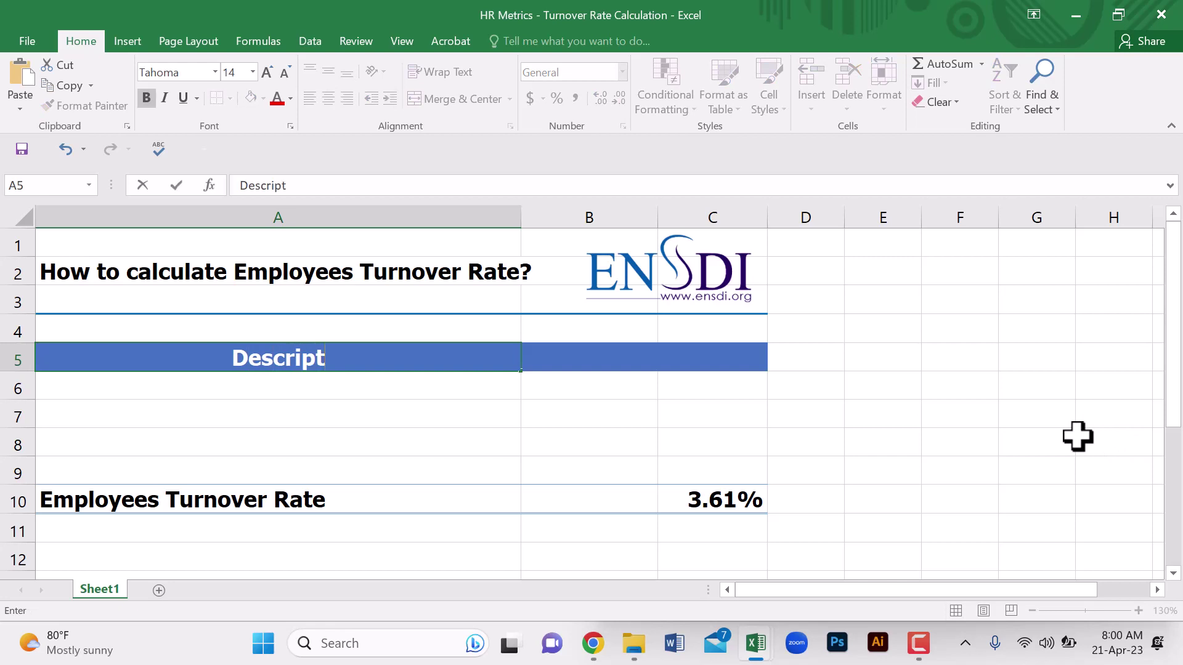
text(ion)
key(Tab)
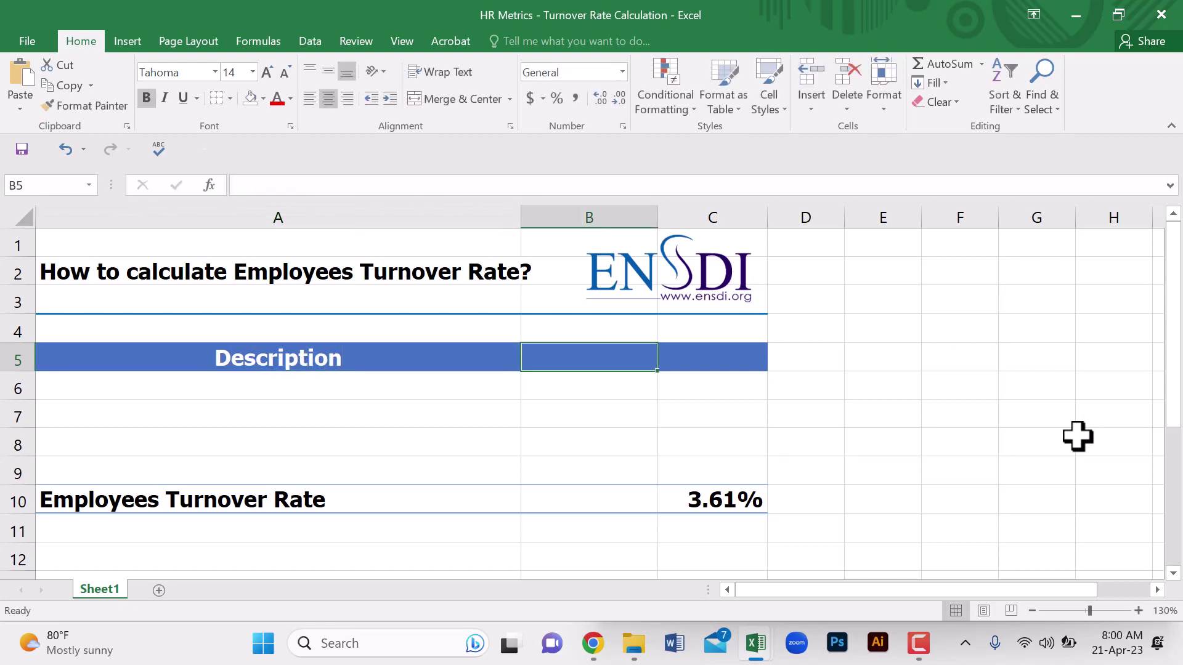
text(Calcu)
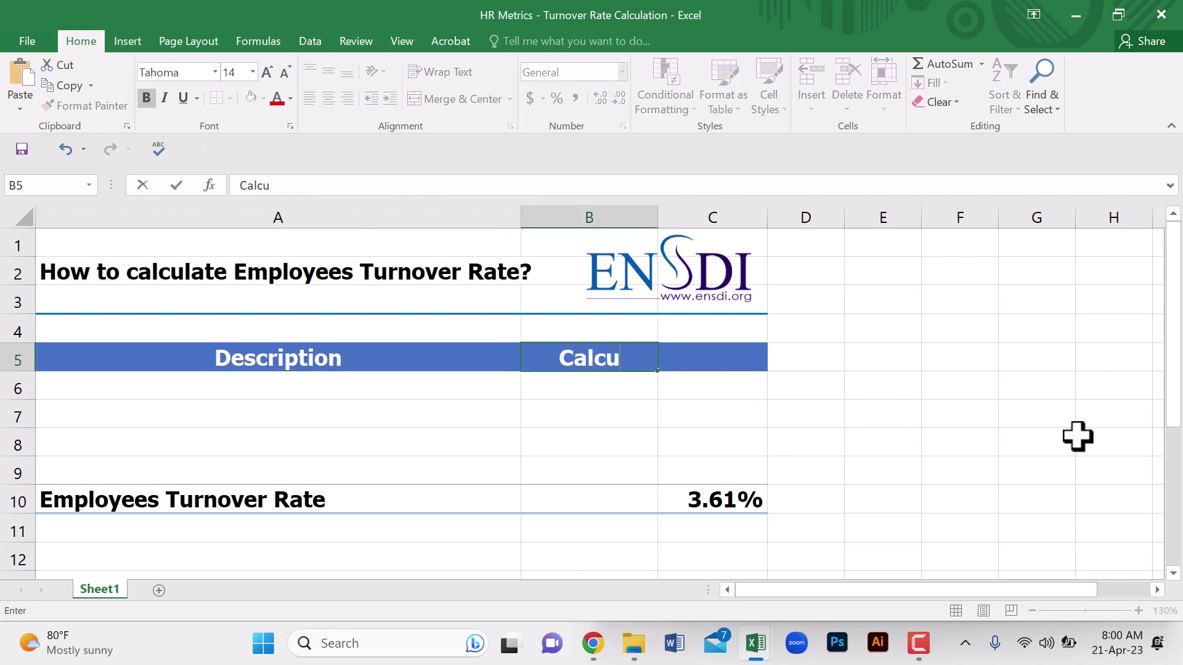
text(lation)
key(Tab)
text(R)
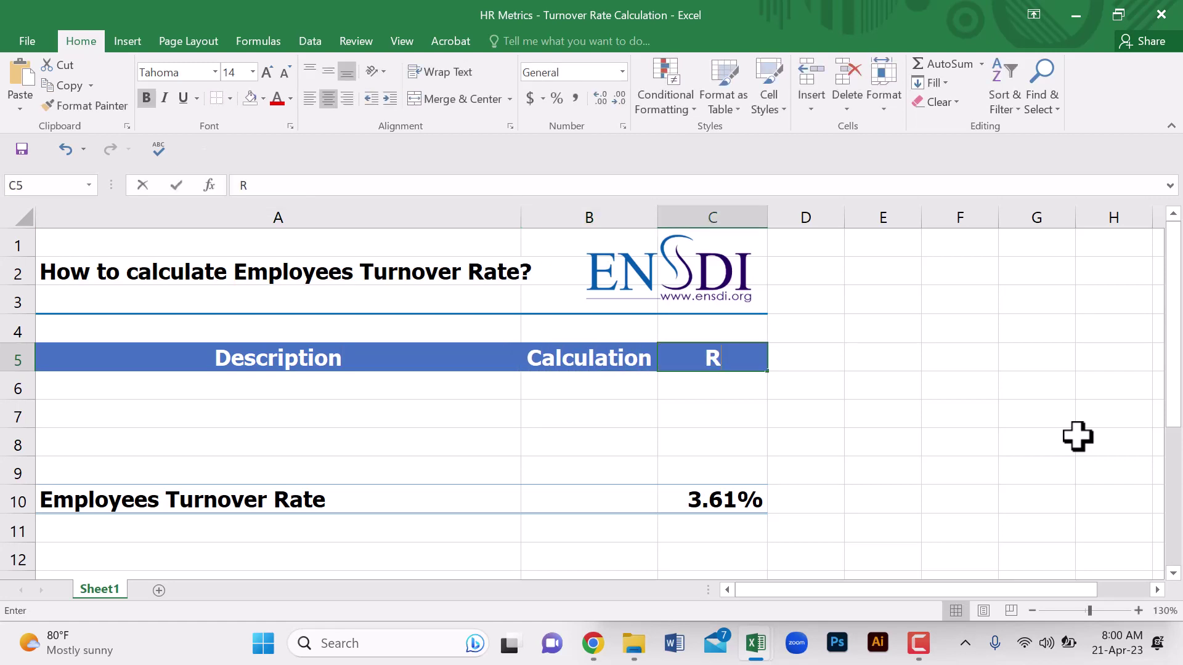
text(emarks)
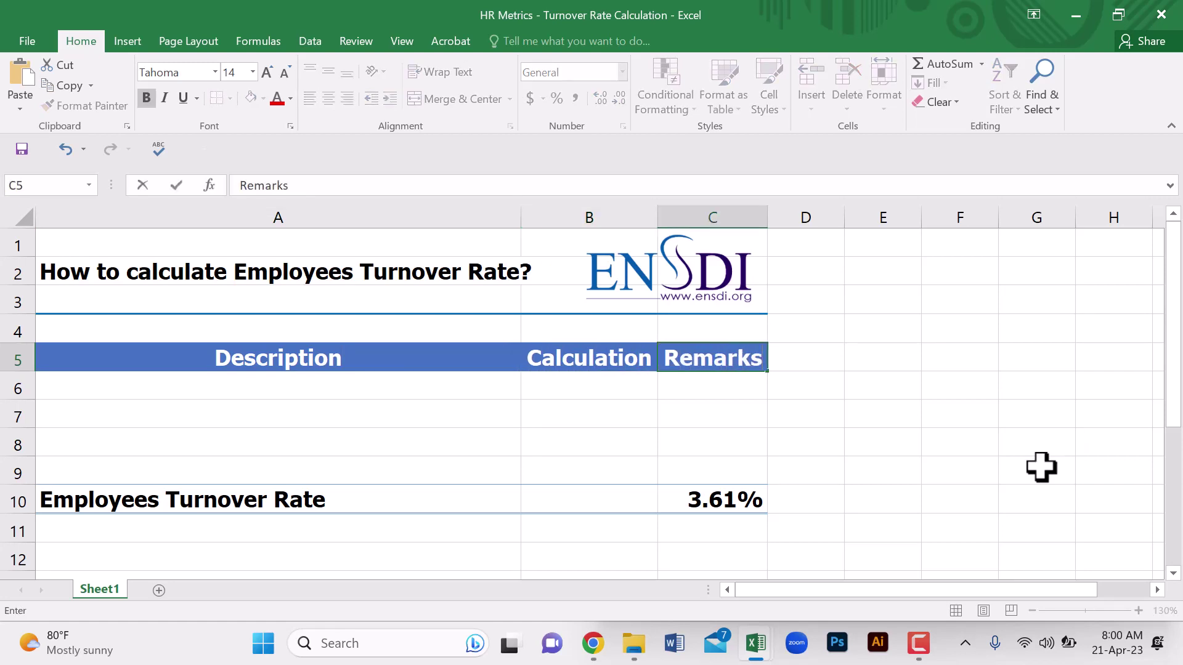
click(926, 493)
drag(166, 360, 718, 479)
Step: Give A5:C9 outline and inside borders, with dotted horizontal lines between rows
click(230, 98)
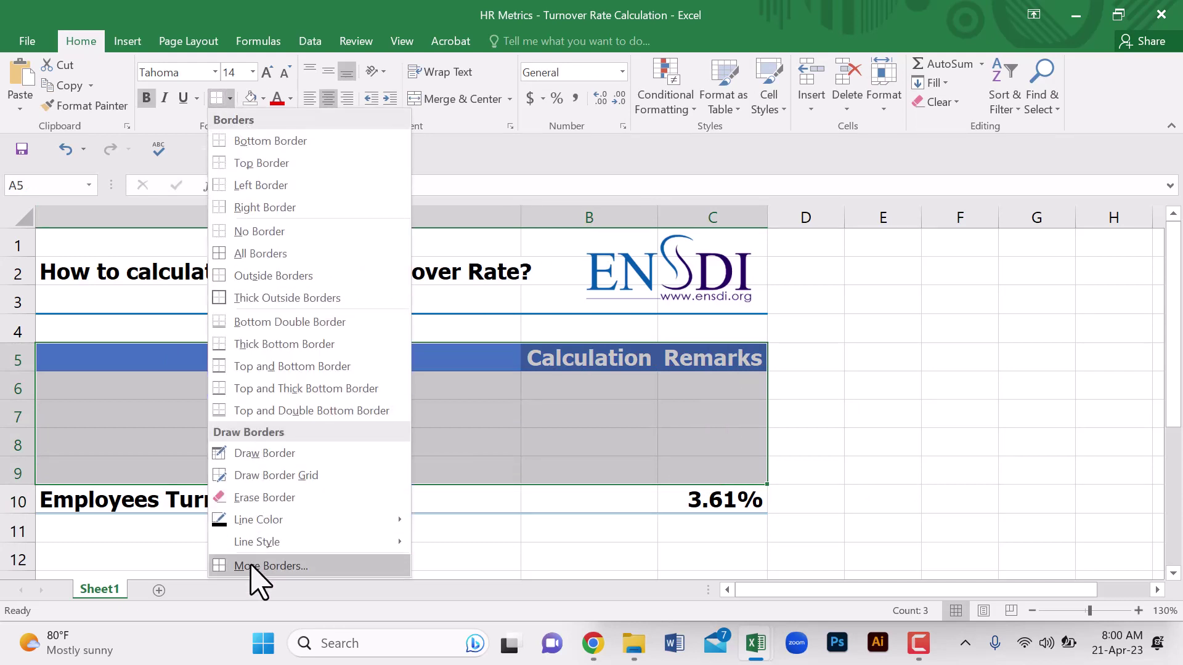
click(258, 566)
click(859, 278)
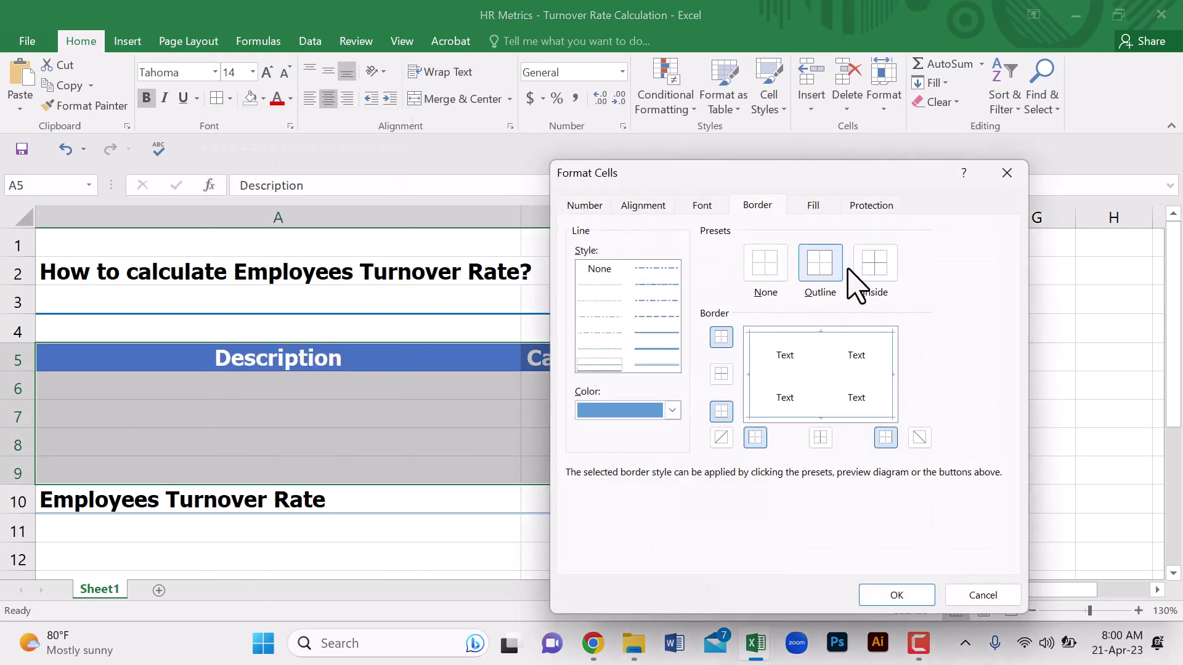
click(812, 284)
click(600, 283)
click(720, 374)
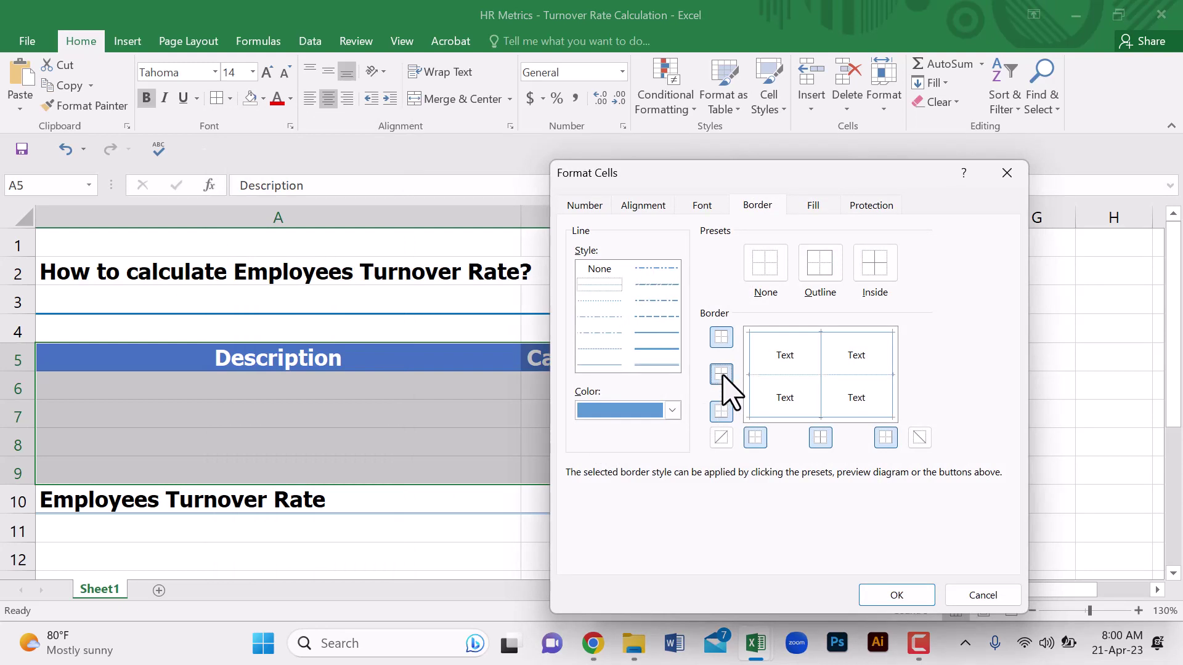
click(901, 596)
click(972, 440)
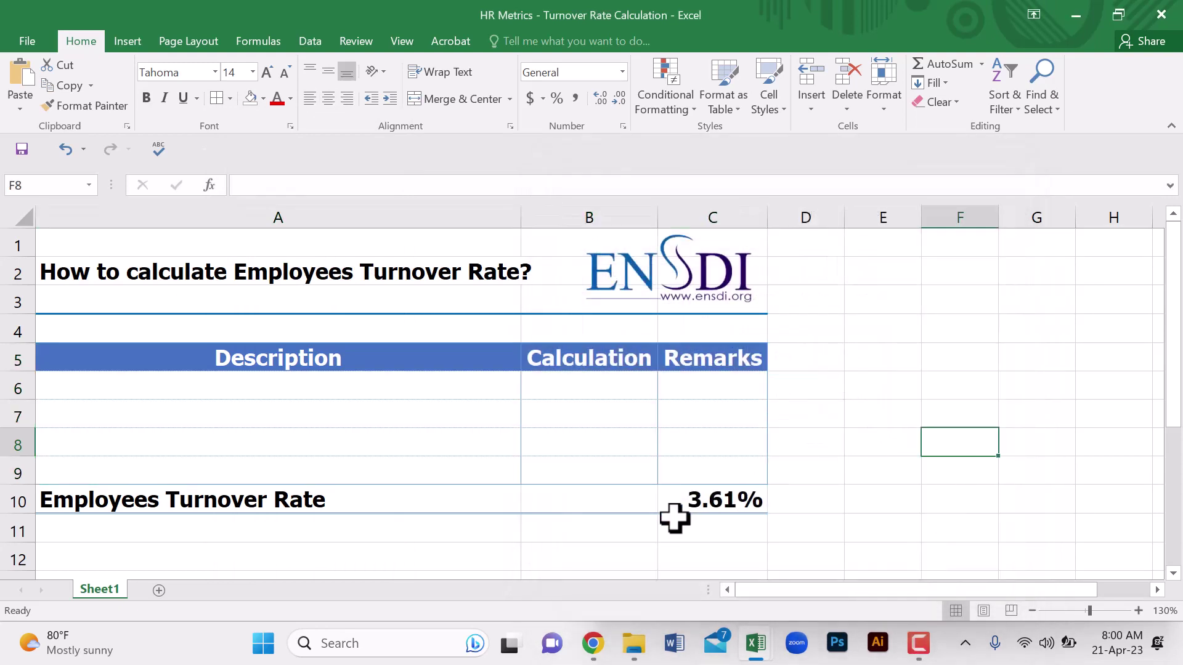
click(431, 466)
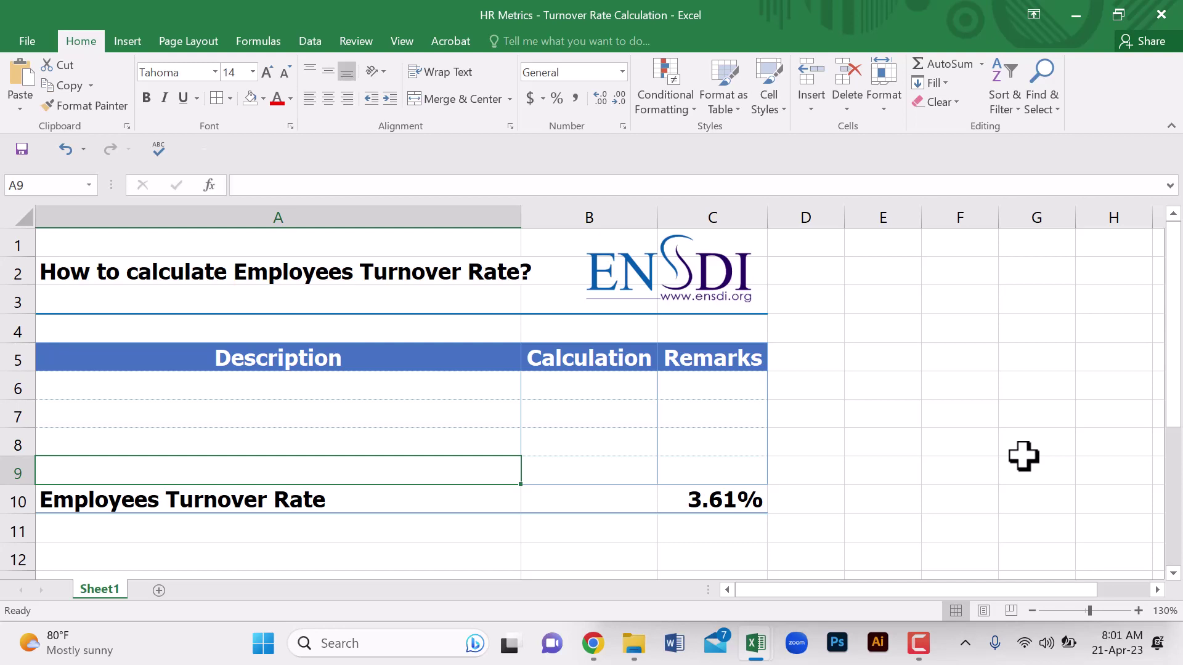
Step: Enter 'Employees left the organization during a year' in A9 and 26 in B9
text(Employ)
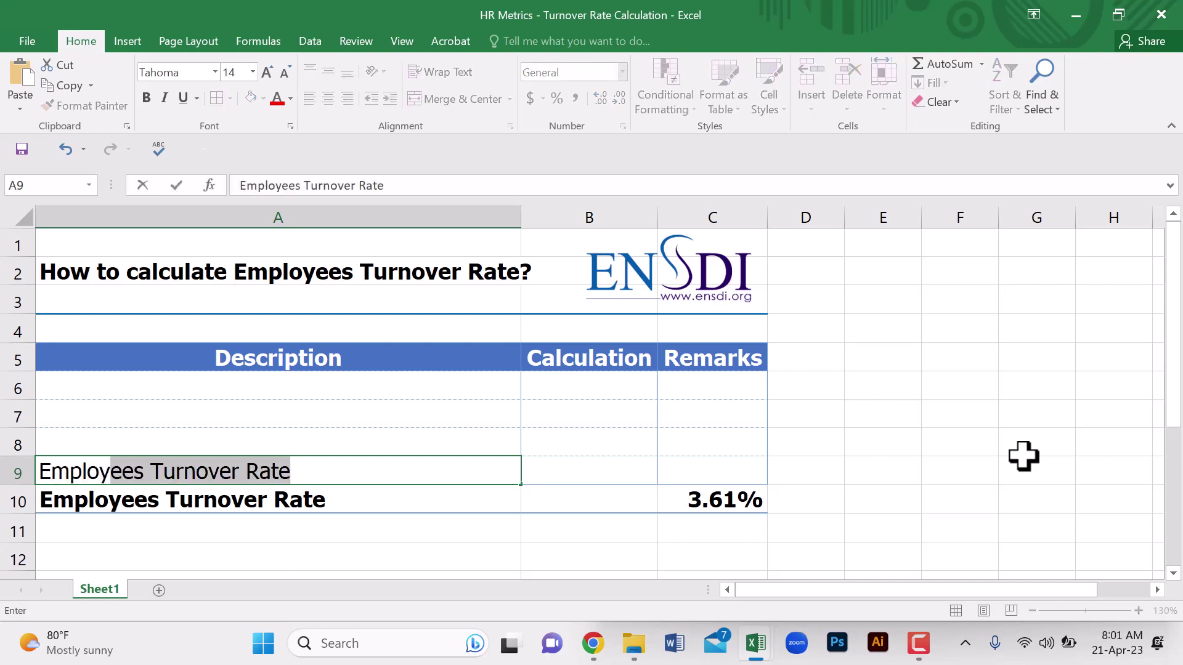
text(ees )
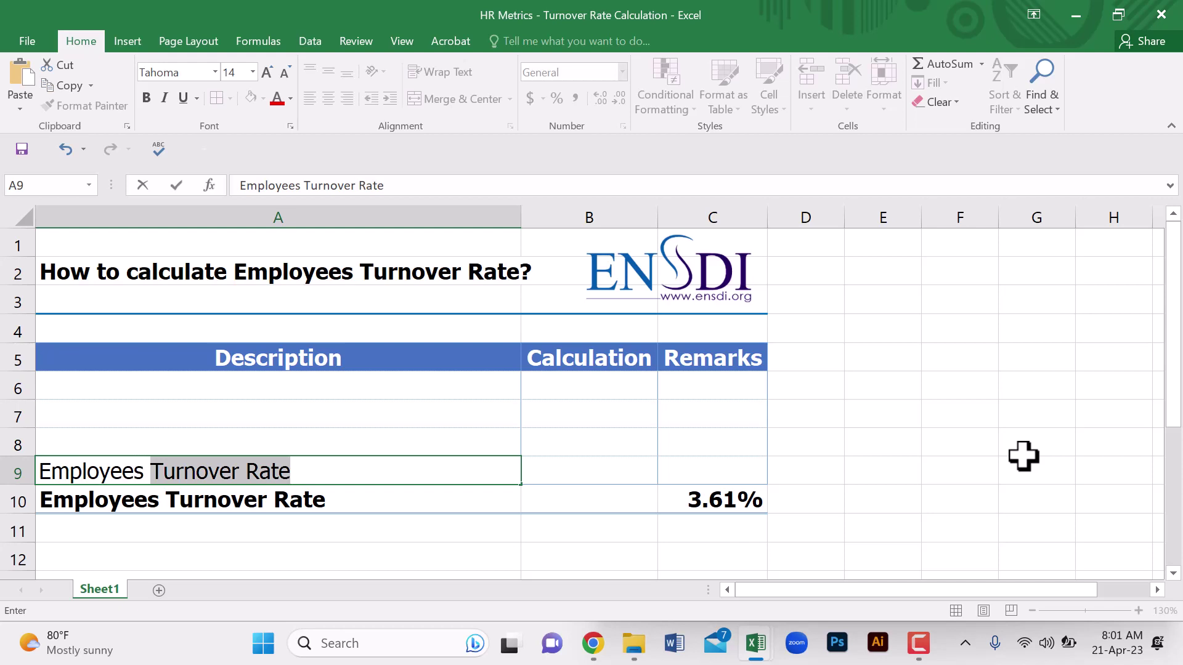
text(left )
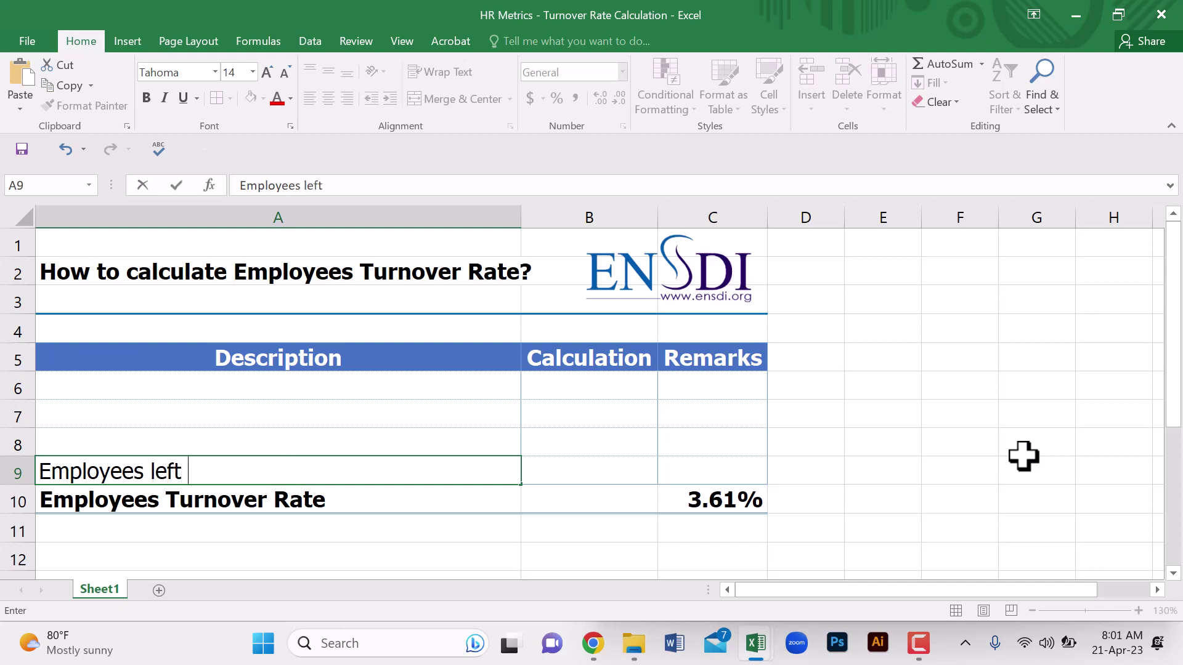
text(the orga)
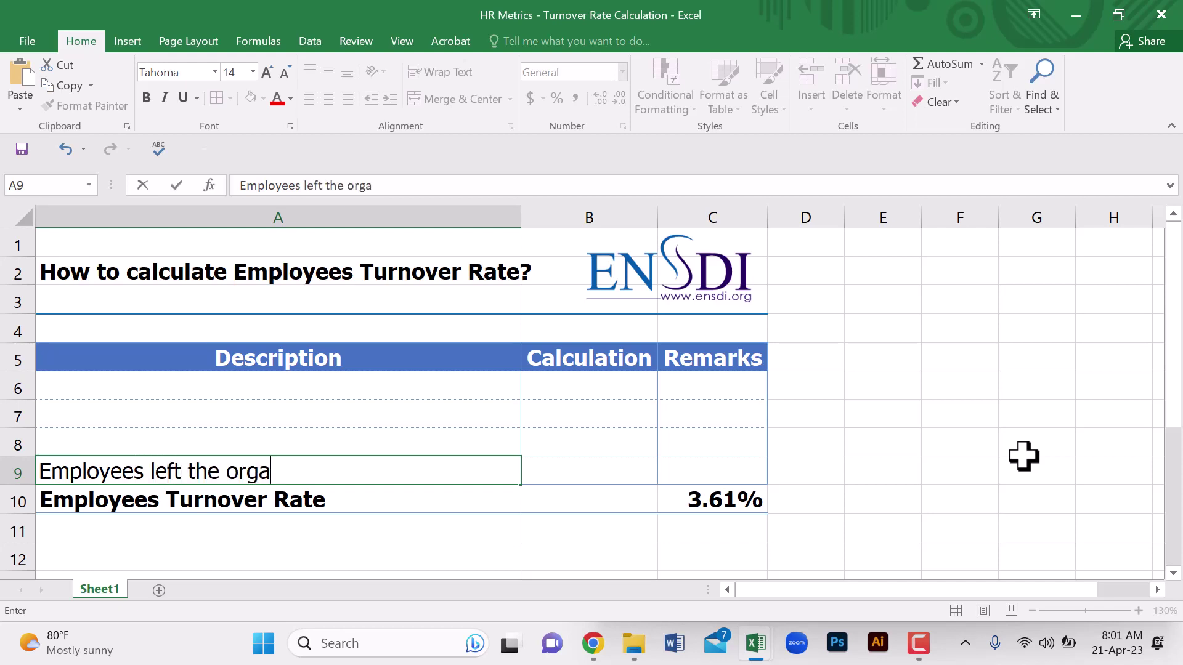
text(nization during a)
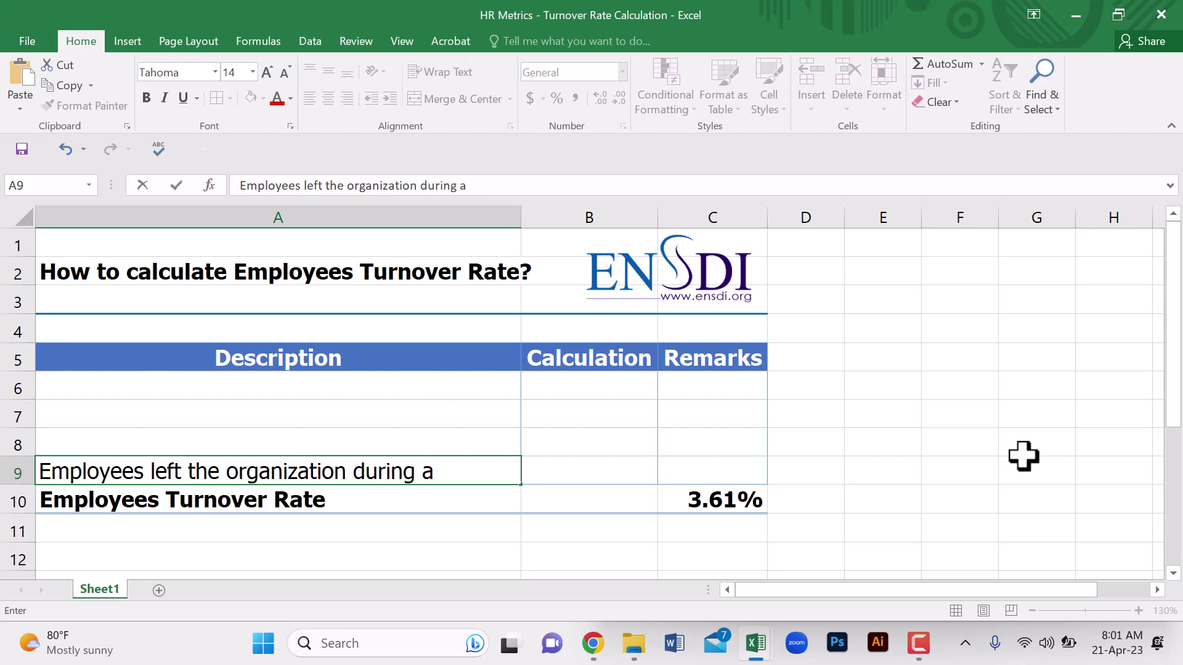
text( year)
key(Tab)
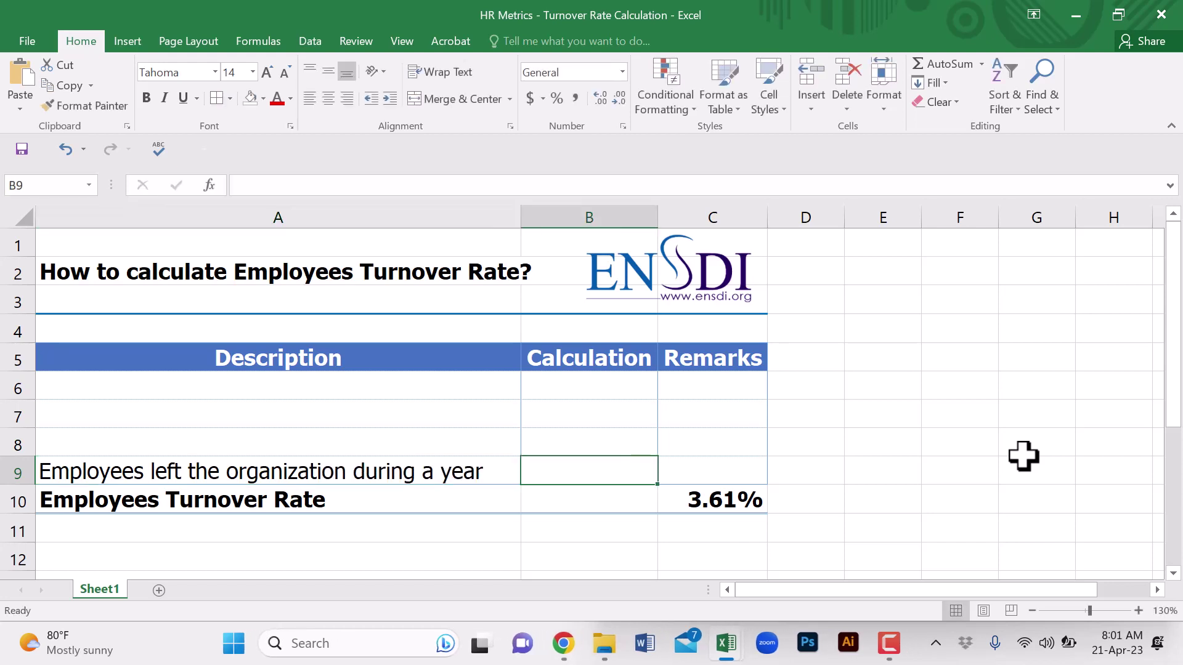
text(26)
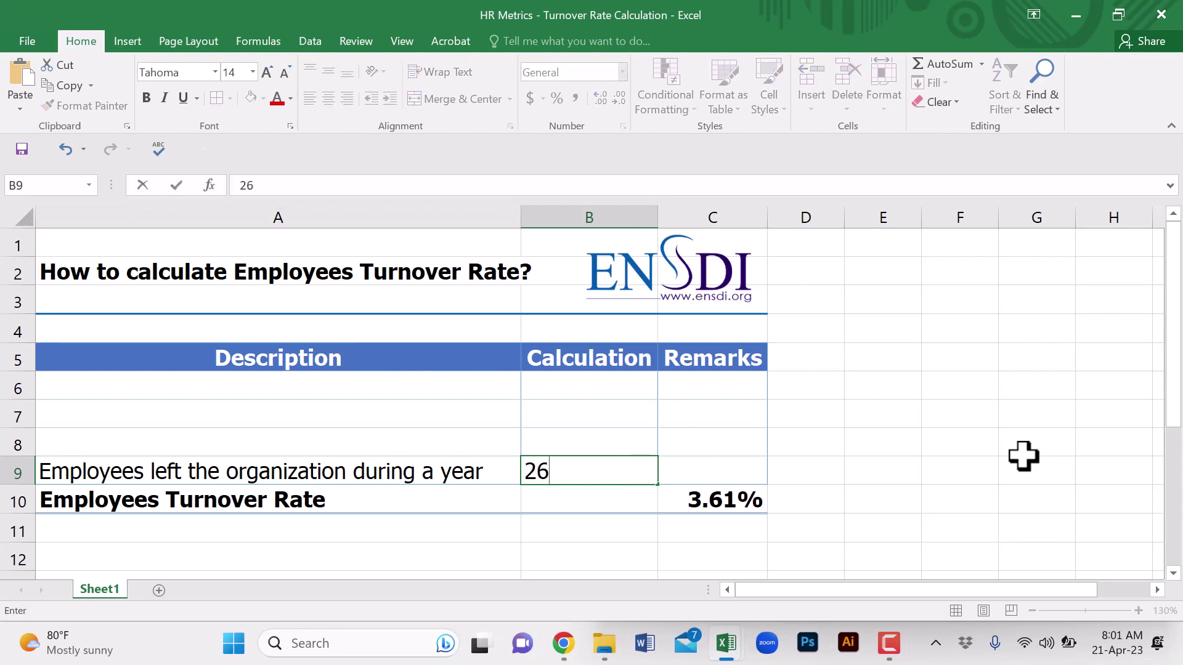
click(430, 439)
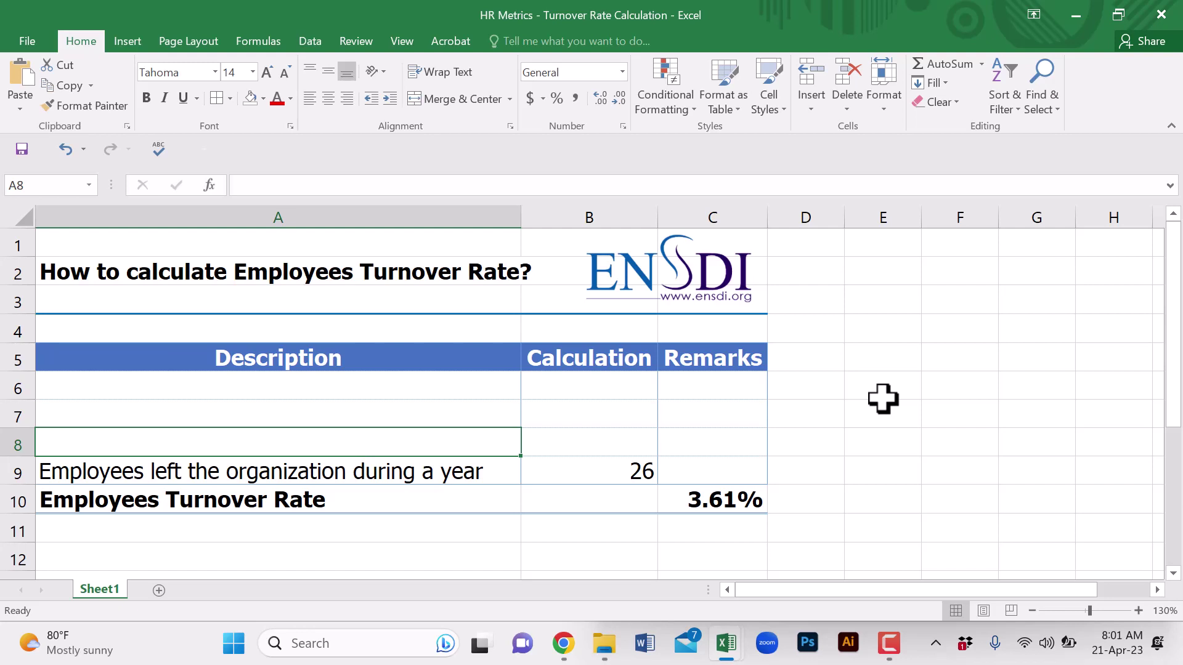
Step: Type 'Average number of employees of the year' into cell A8
text(Average)
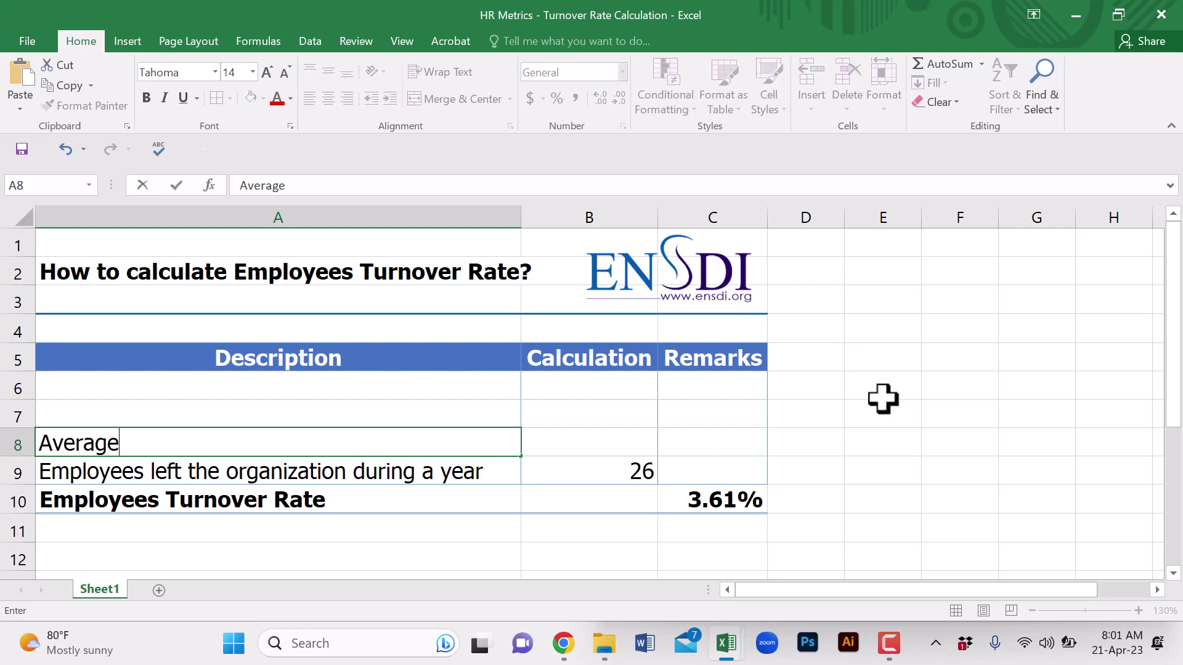
text( number of)
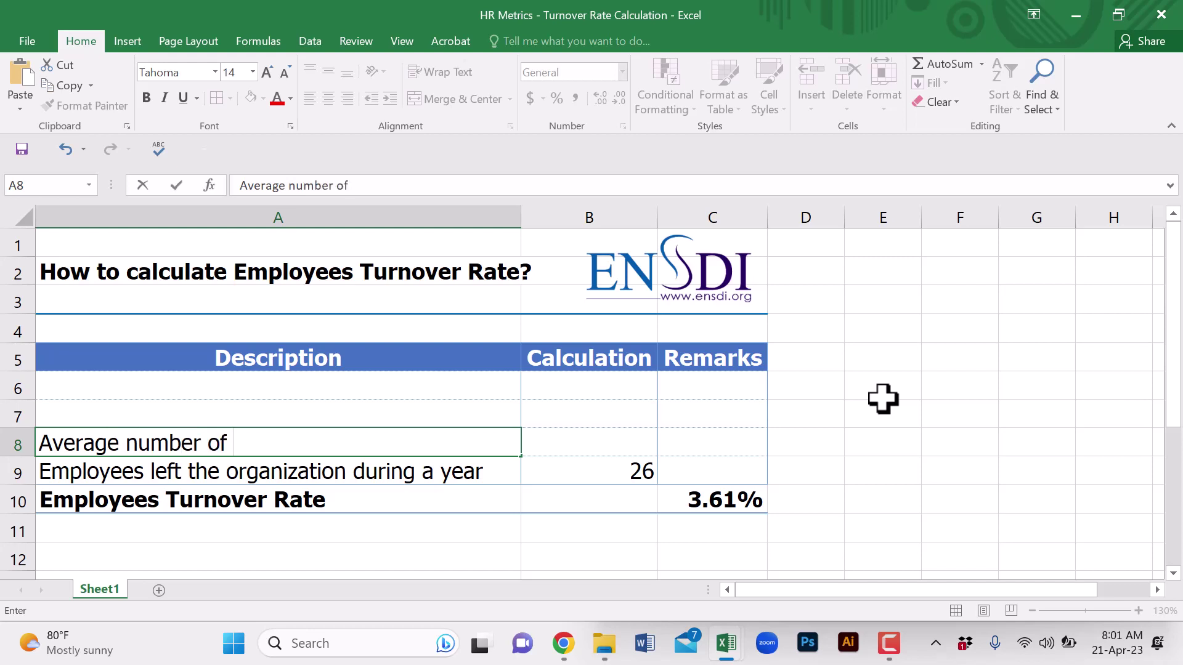
text( employees of the year)
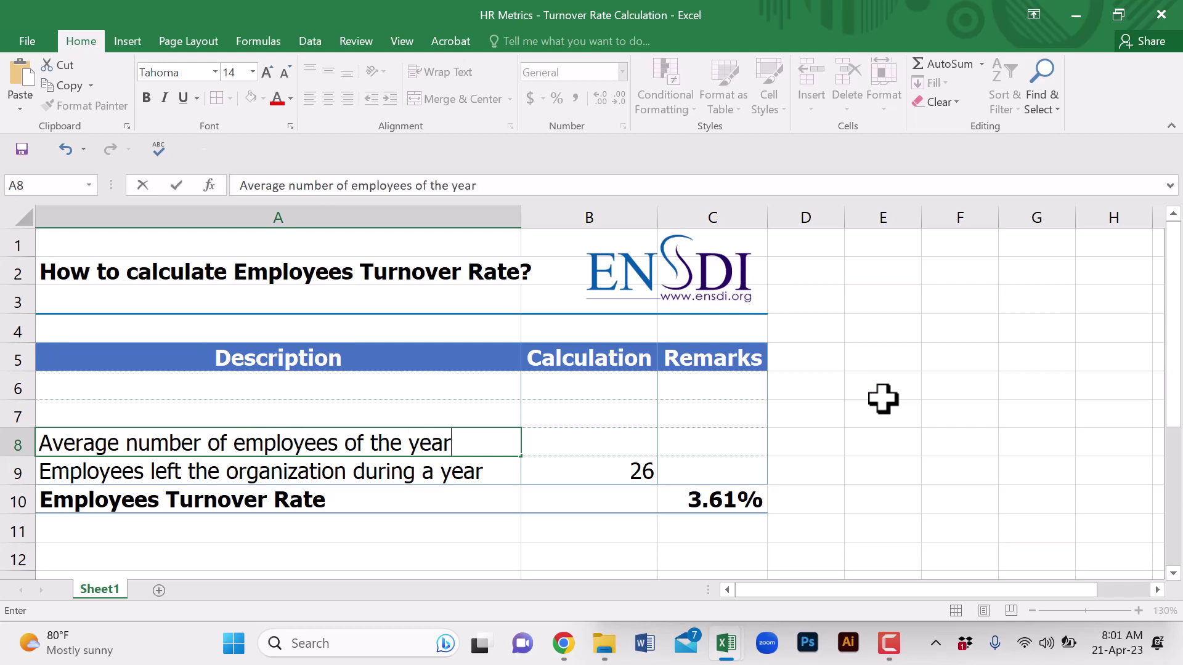
key(Tab)
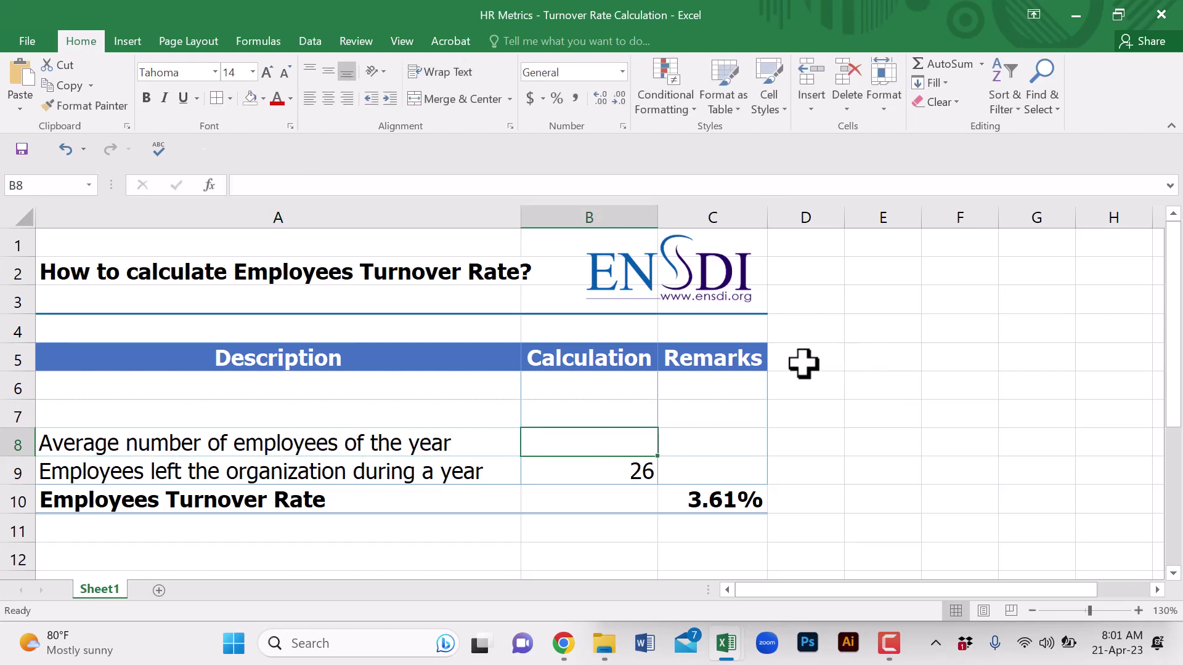
click(246, 386)
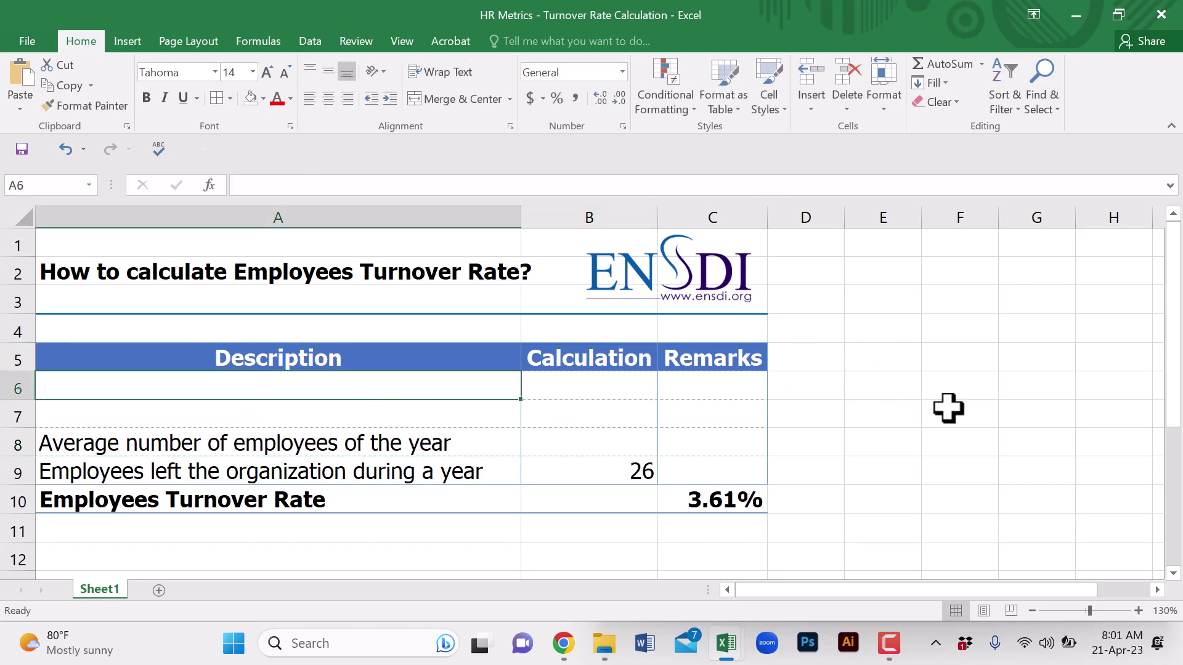
Step: Enter 'Employees count at the beginning of the year' in A6 and 700 in B6
text(Emp)
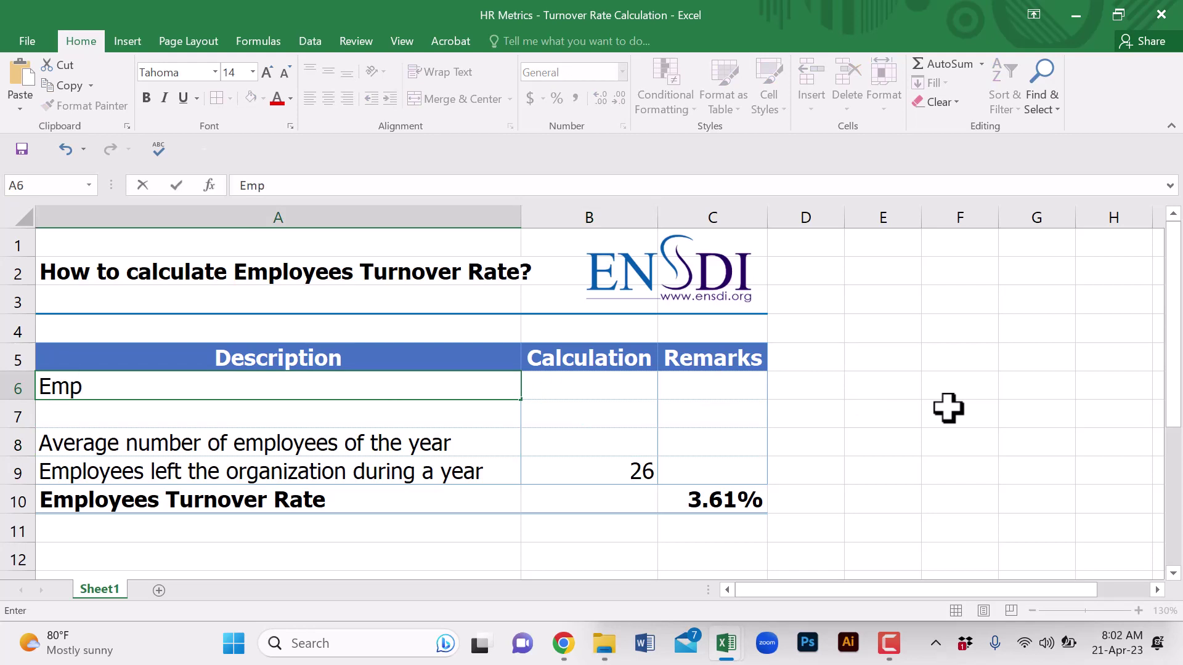
text(loyees)
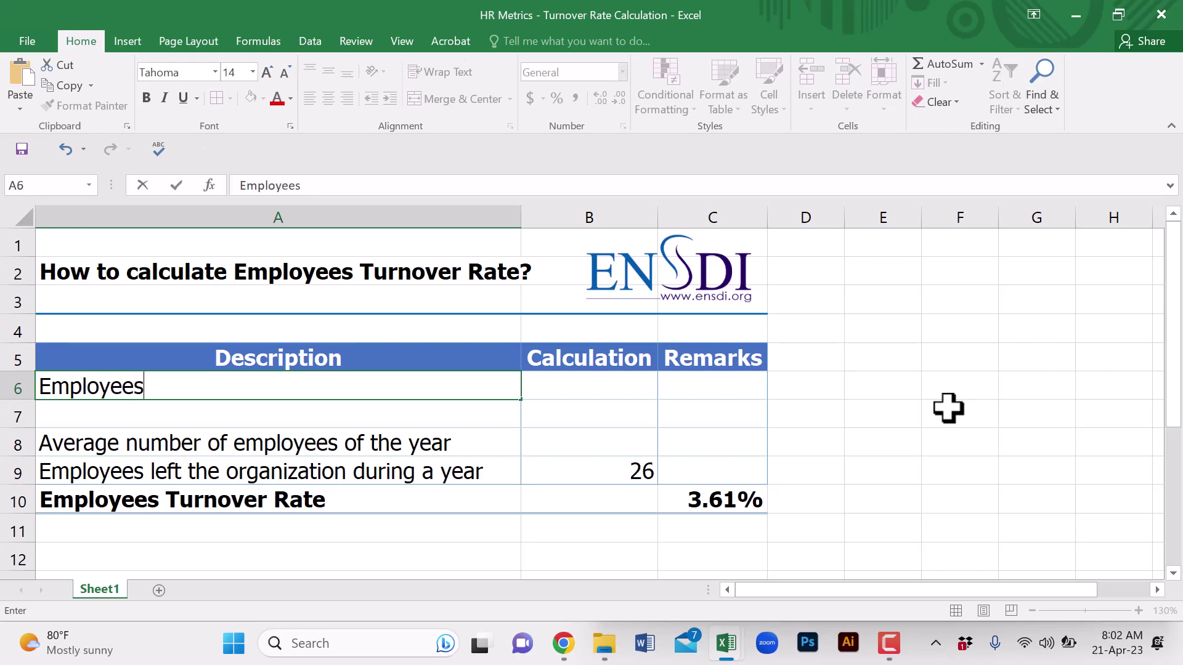
text( coun)
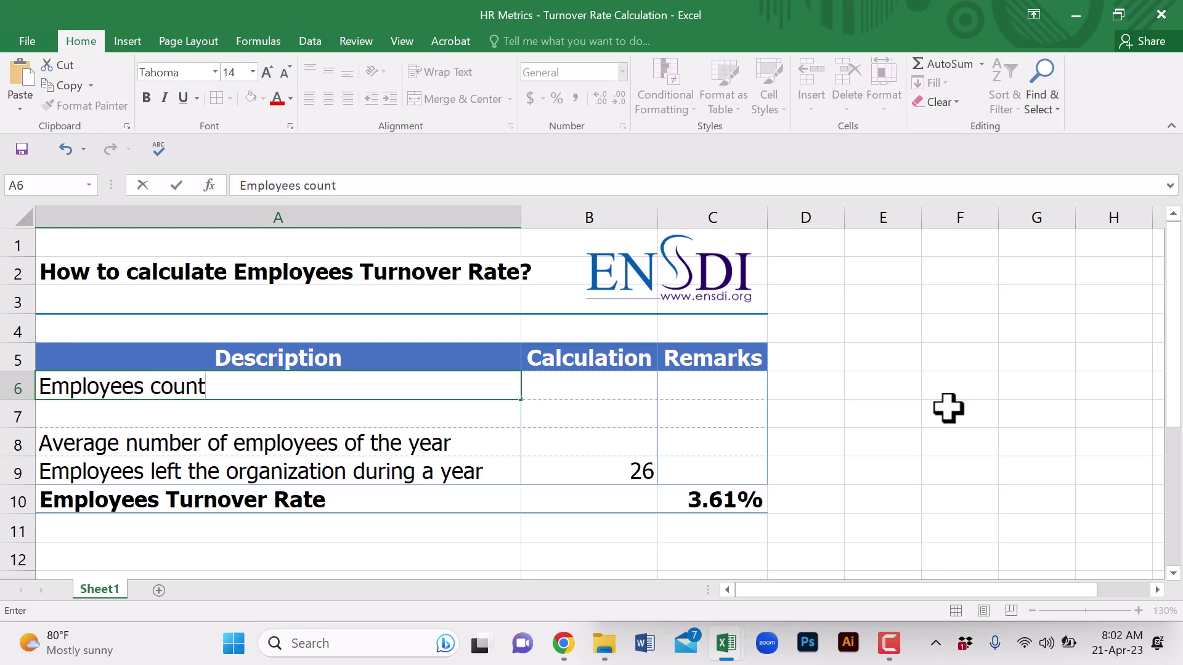
text(t at the)
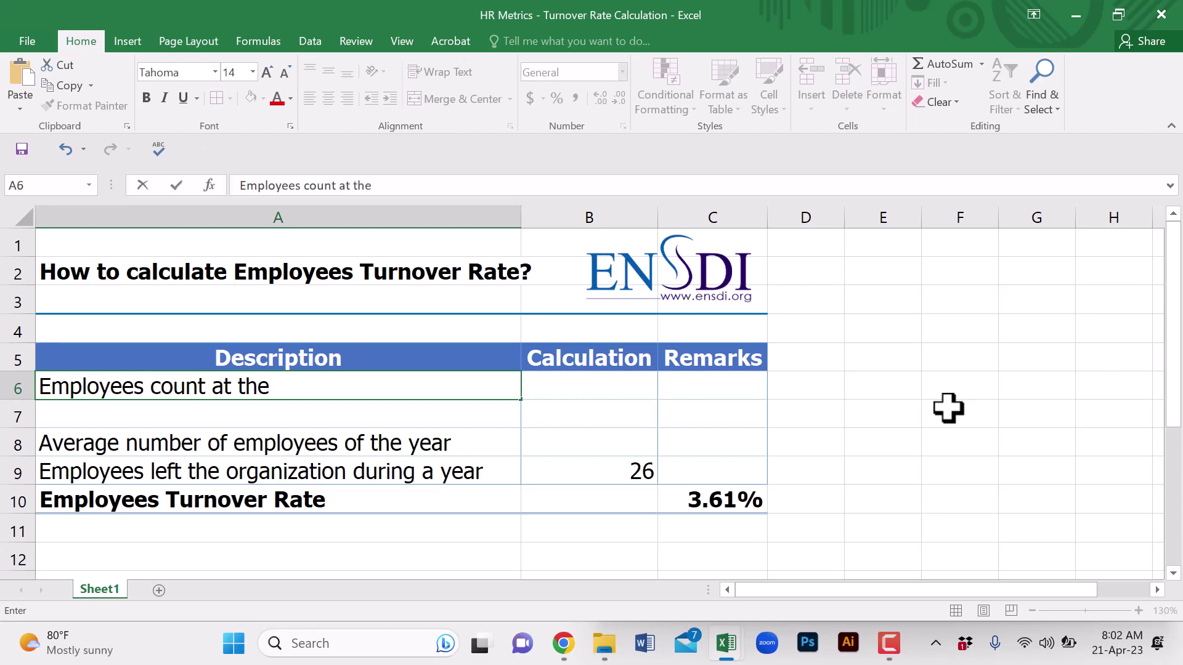
text( beginni)
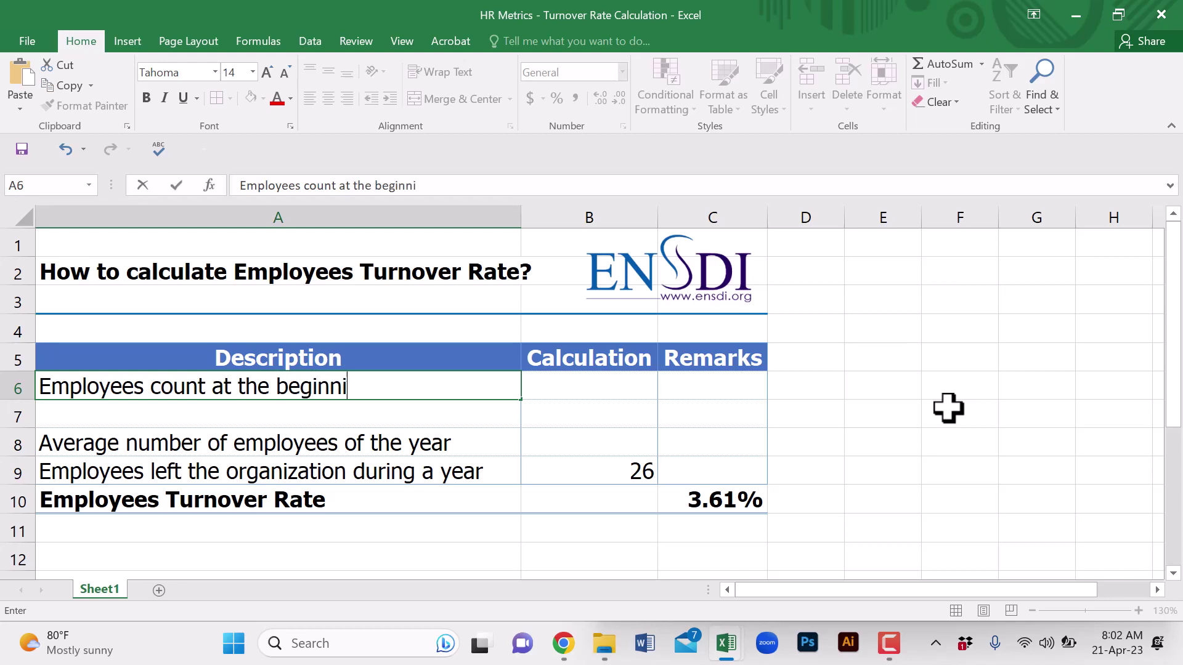
text(ng of te)
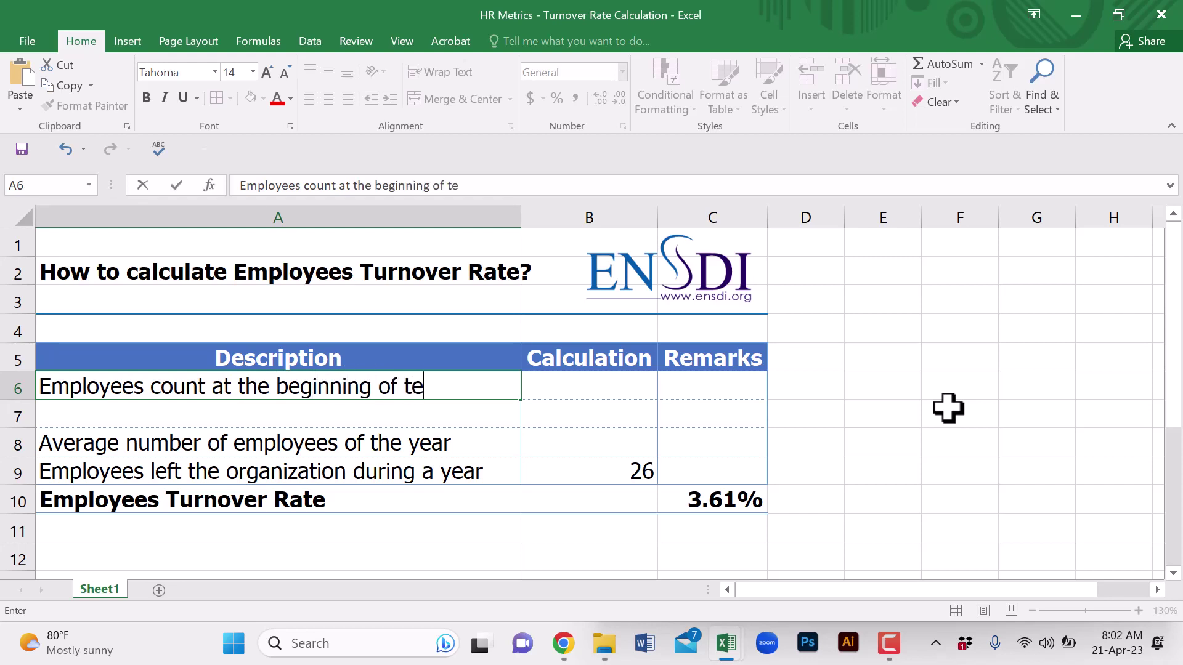
key(BackSpace)
text(he year)
key(Tab)
text(700)
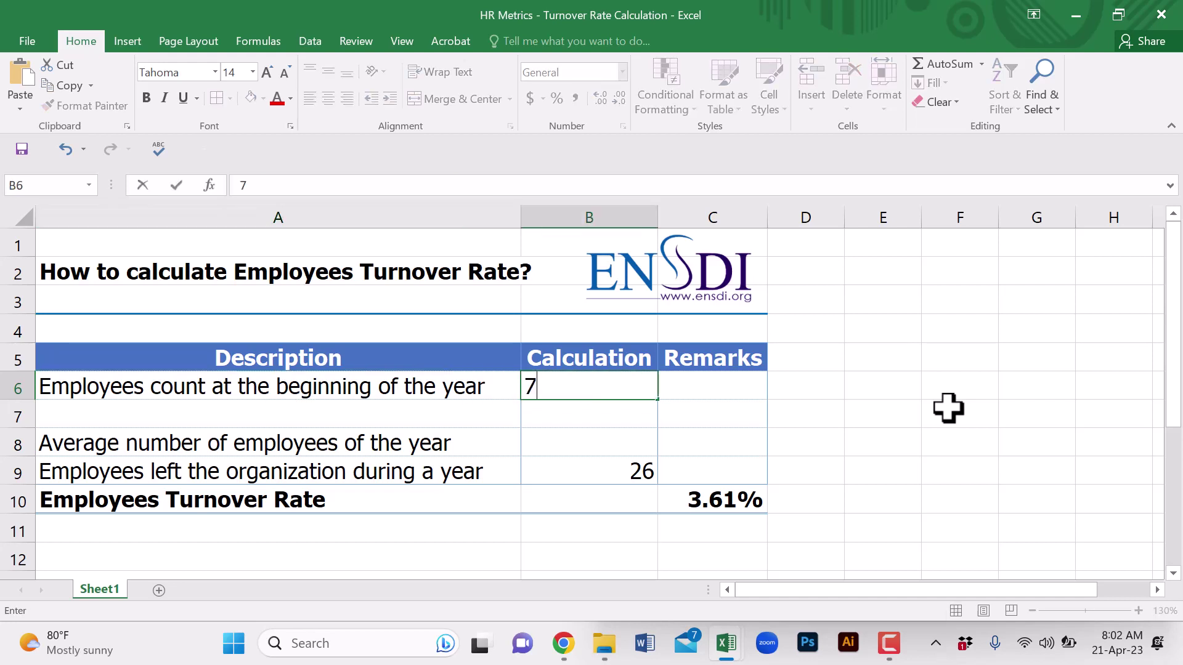
click(246, 411)
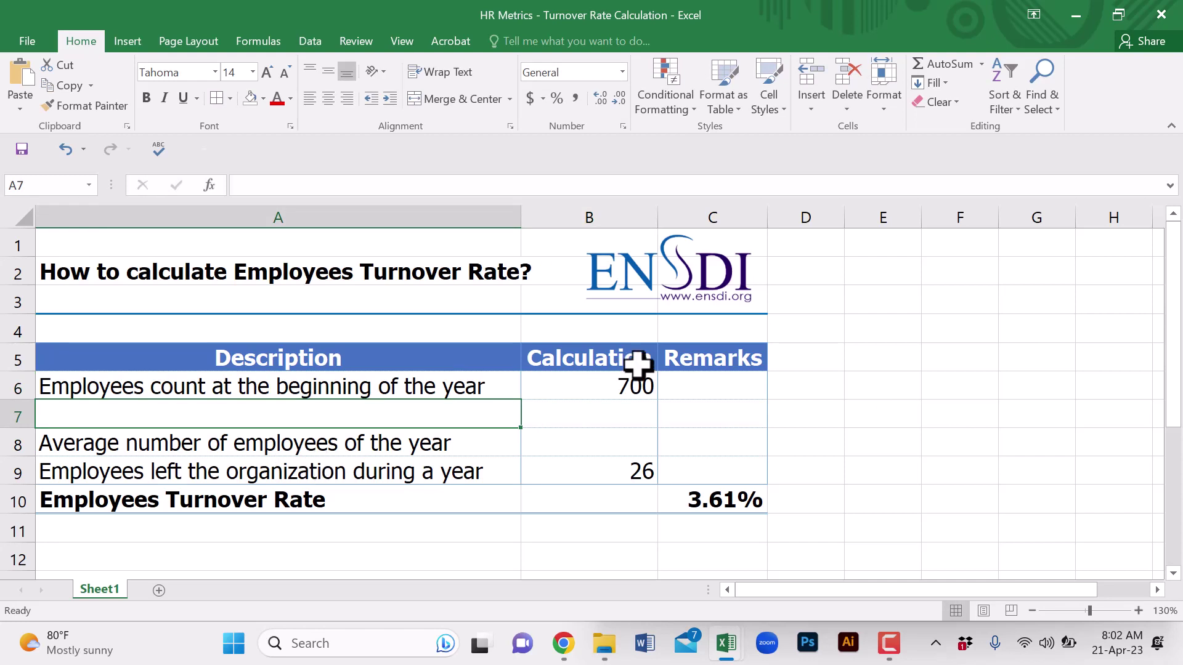
Step: Enter 'Number of employees at the end of the year' in A7 and 742 in B7
text(Numbe)
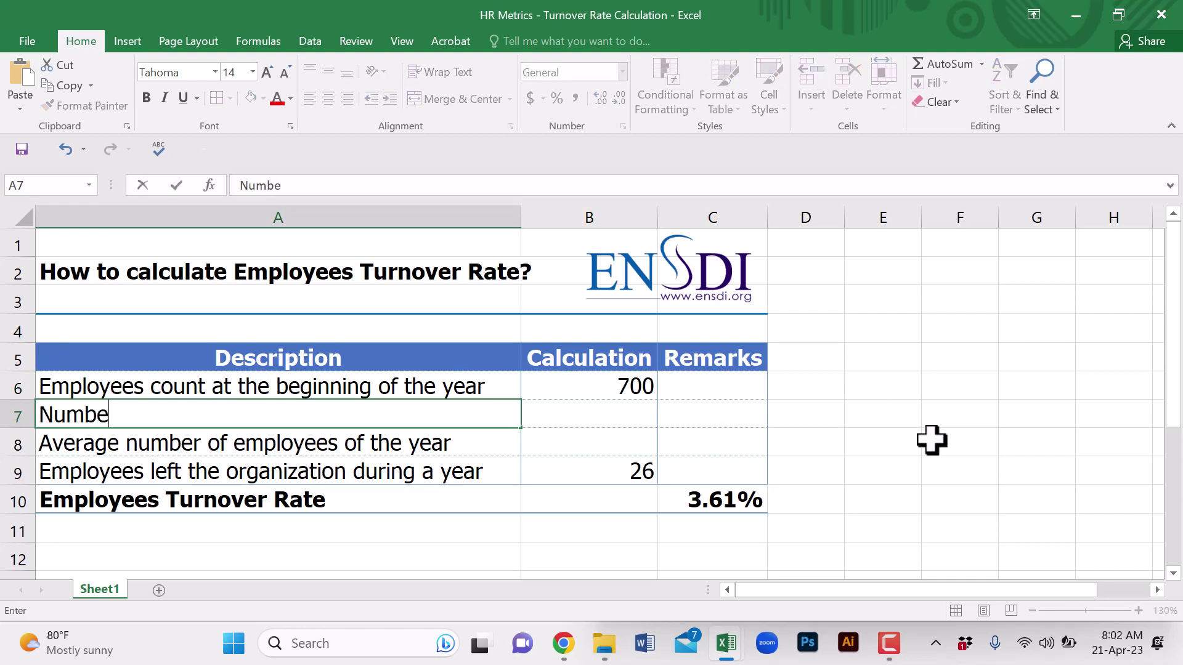
text(r of emp)
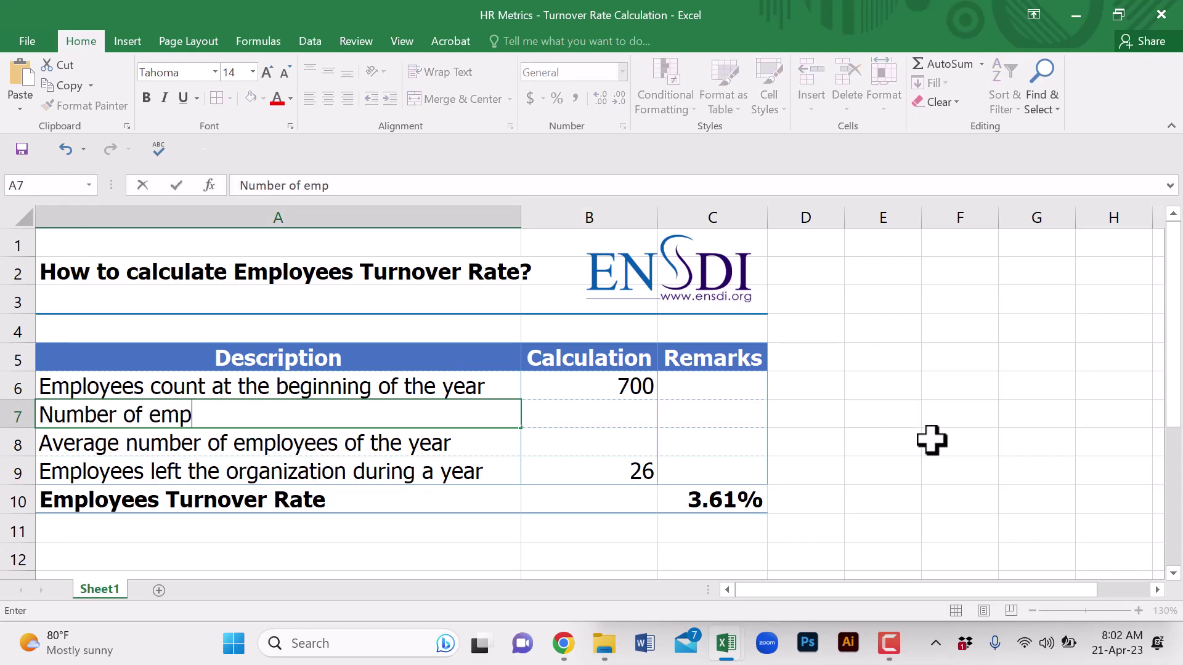
text(loyees)
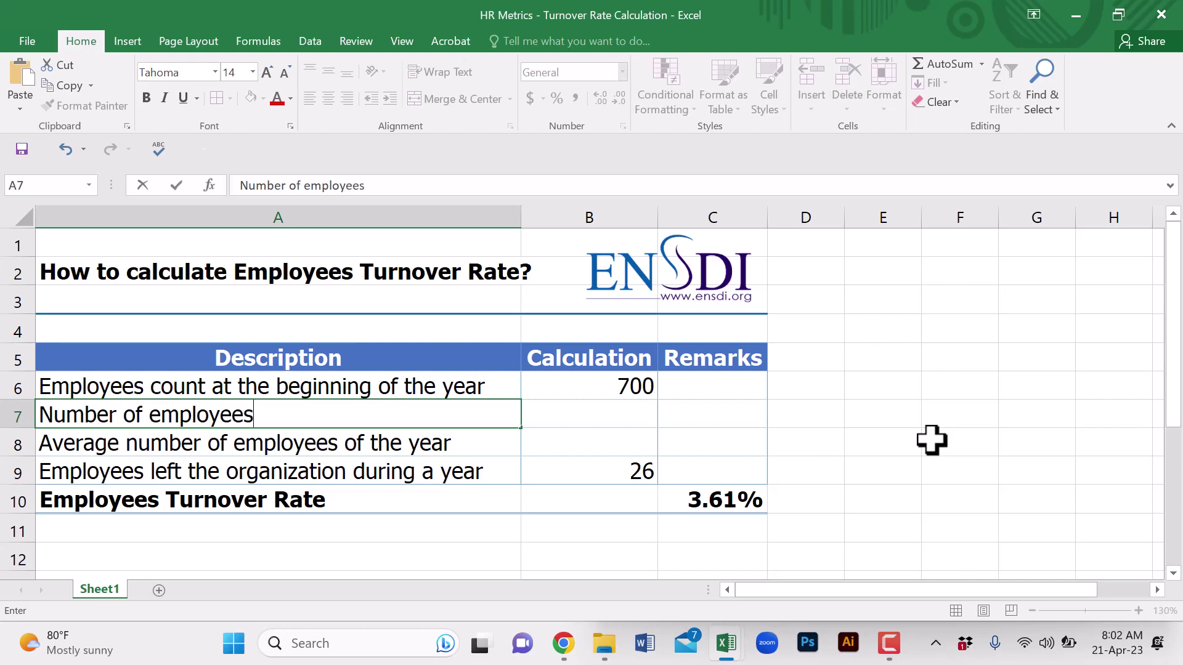
text( at the end of the)
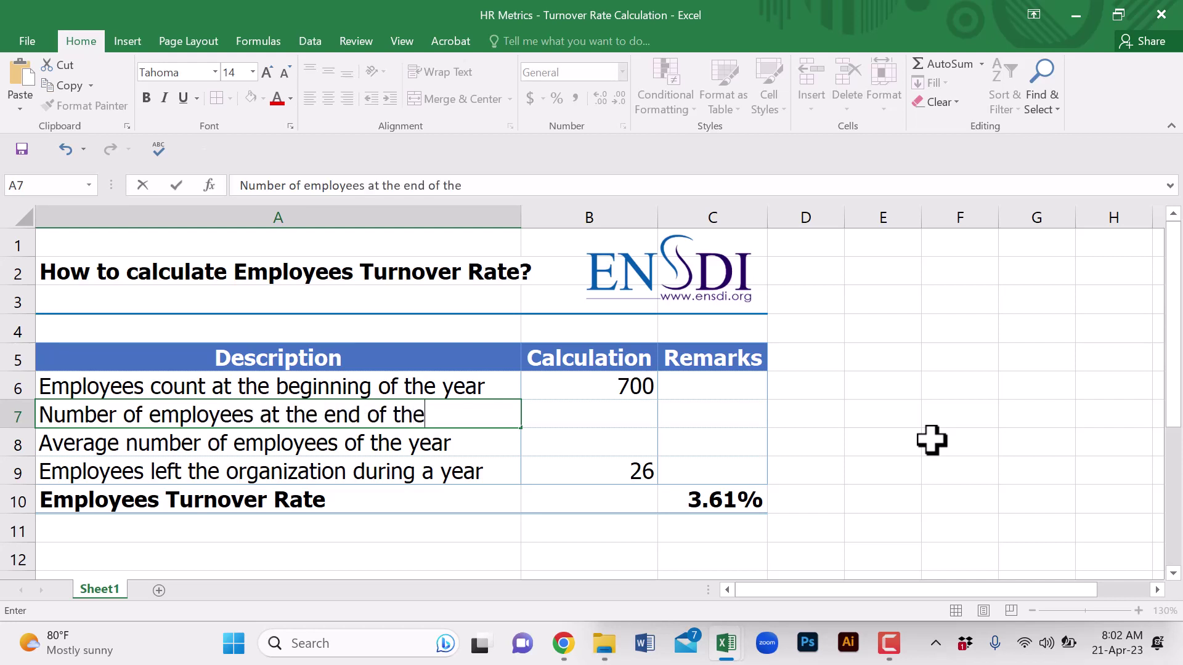
text( year)
key(Tab)
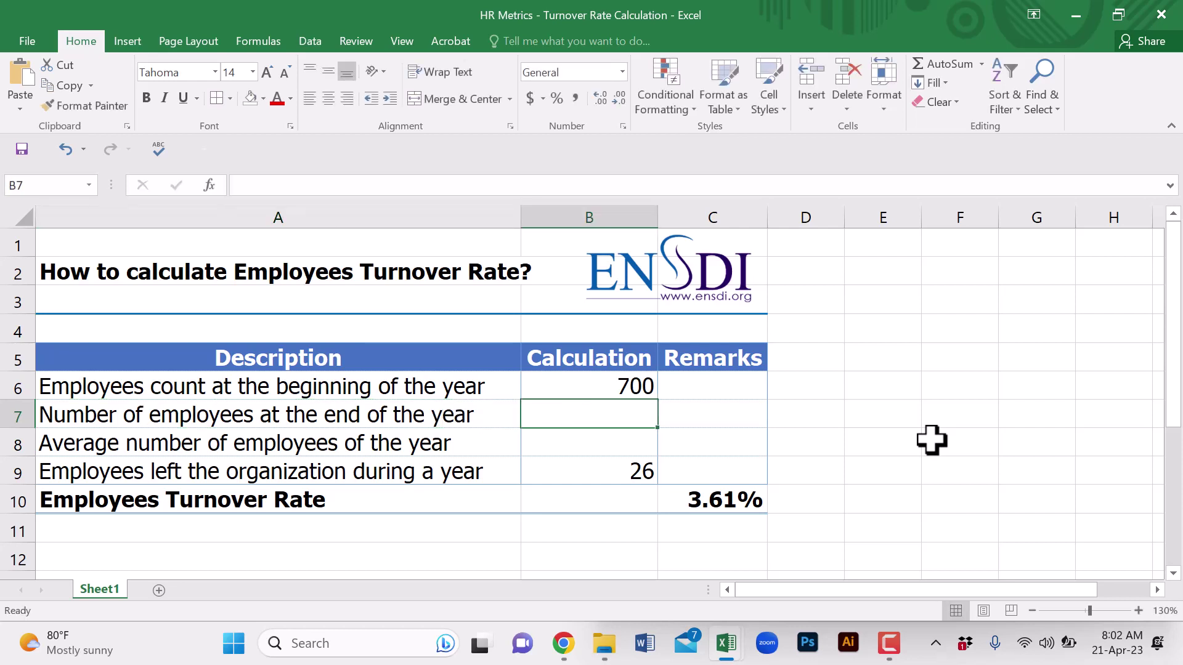
text(742)
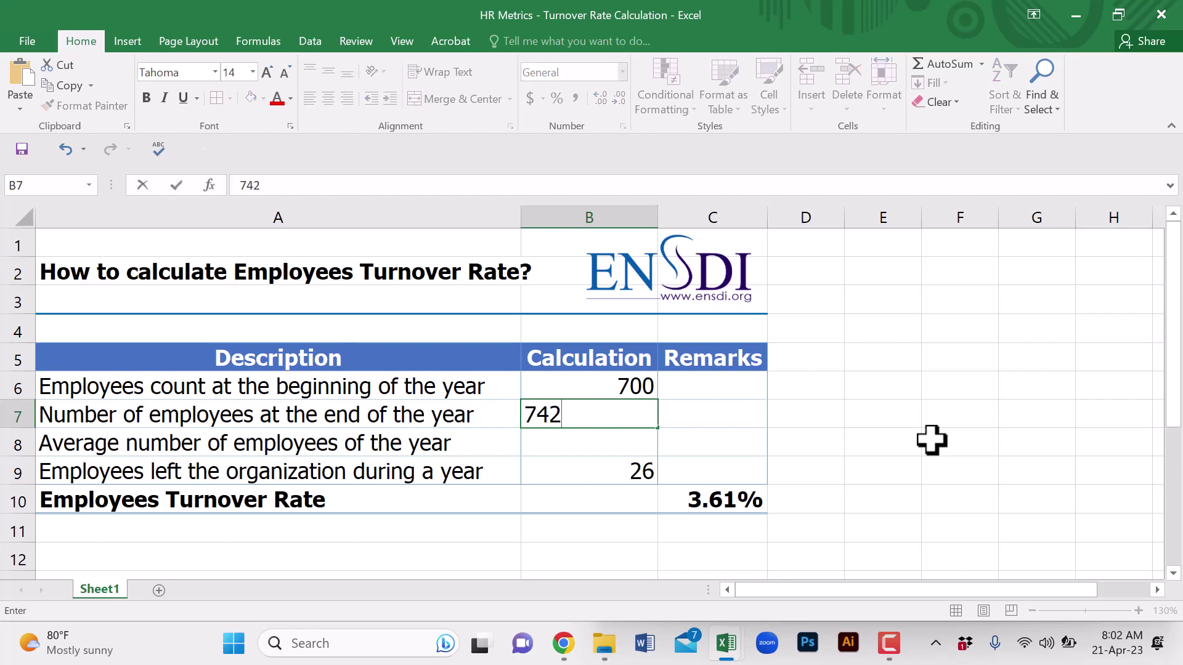
click(575, 444)
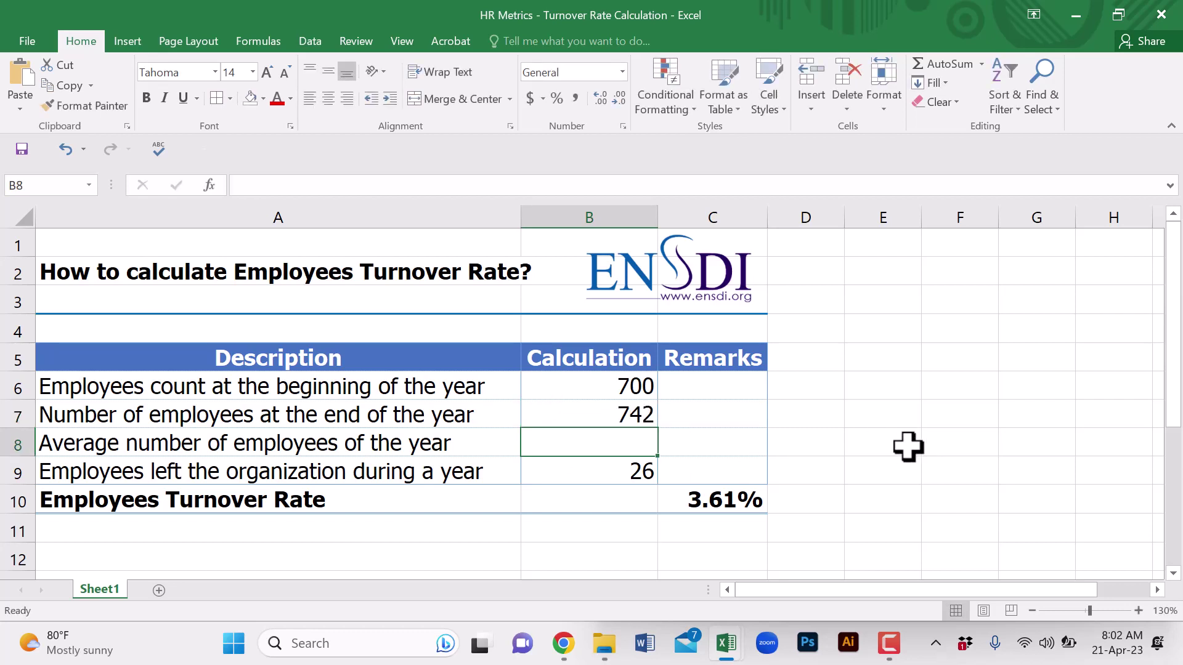
Step: Fill B8 green and enter =AVERAGE(B6:B7), giving an average of 721 employees
click(263, 99)
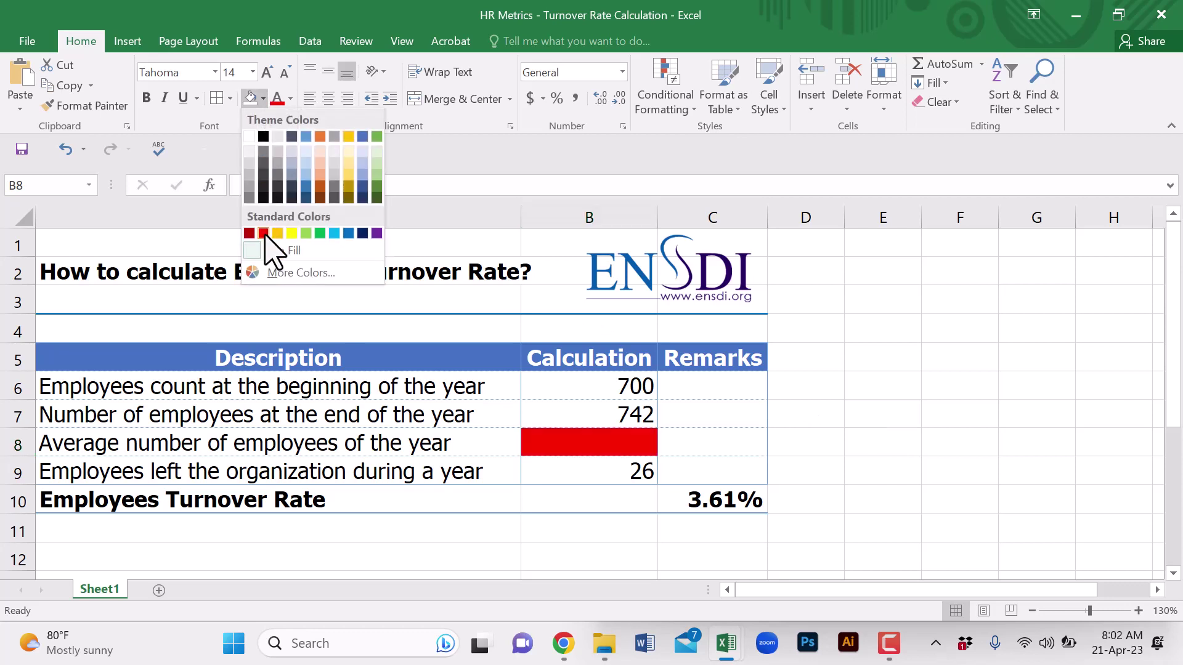
click(320, 233)
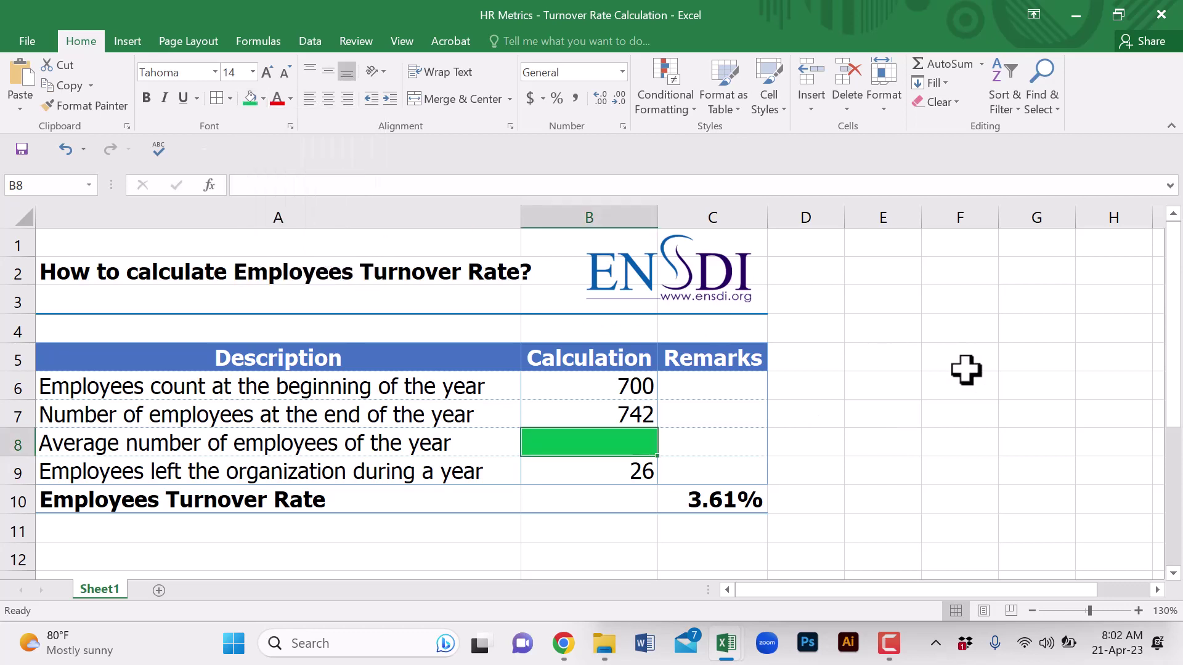
text(=ave)
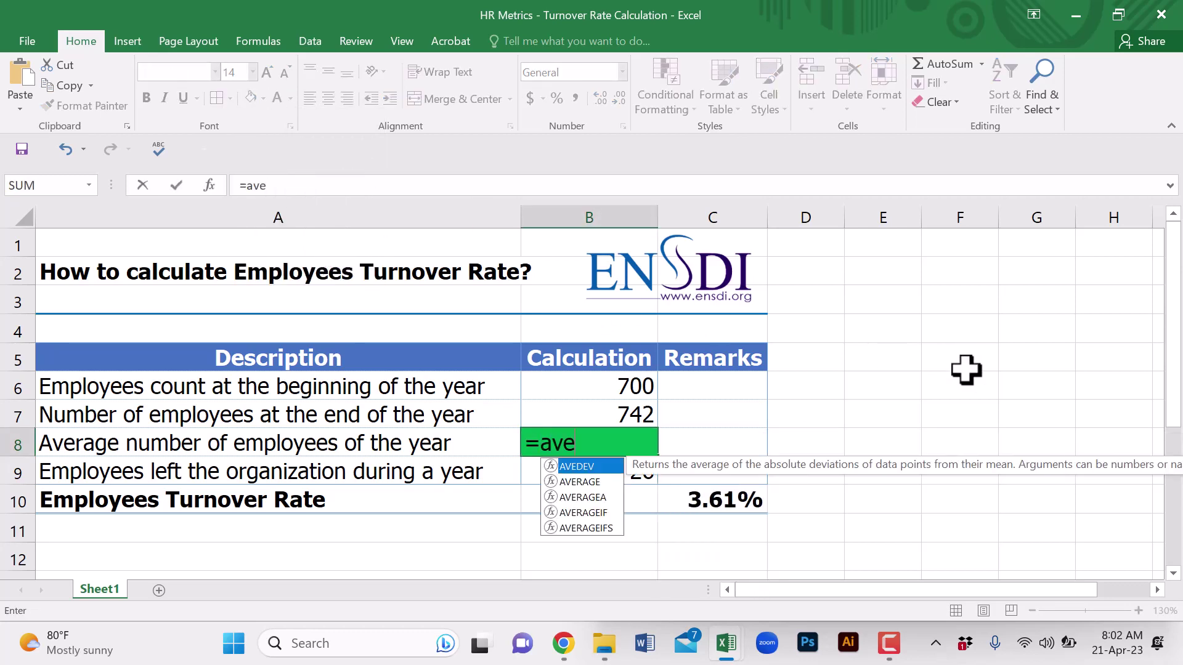
text(rage)
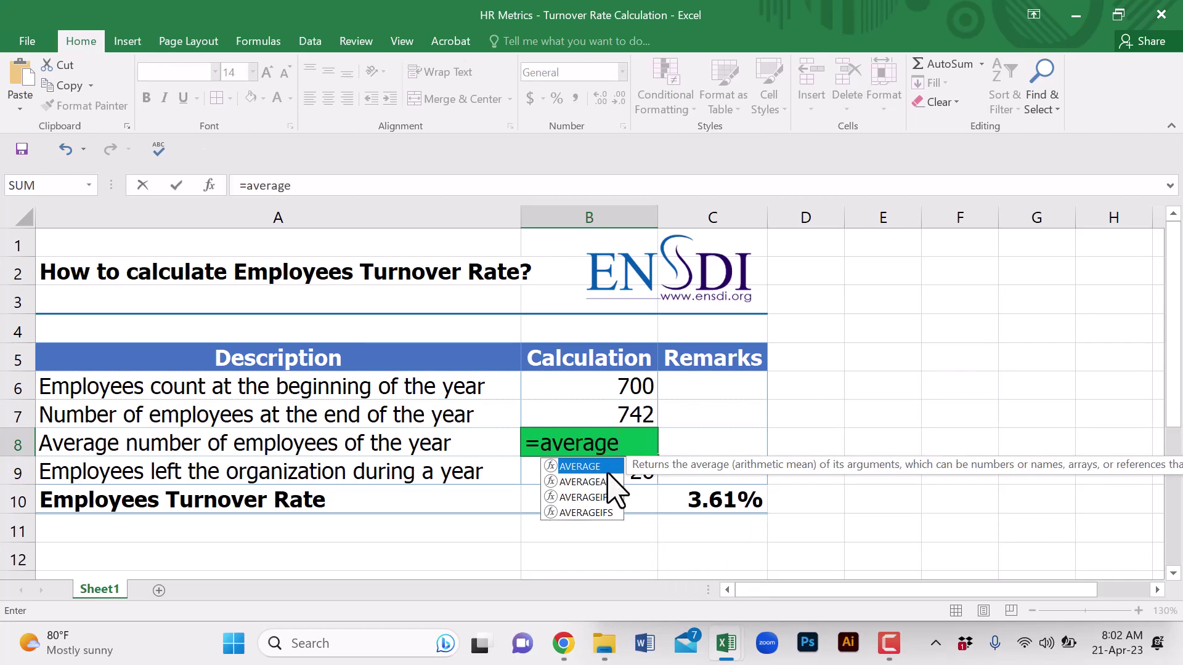
double_click(591, 466)
drag(625, 423, 625, 378)
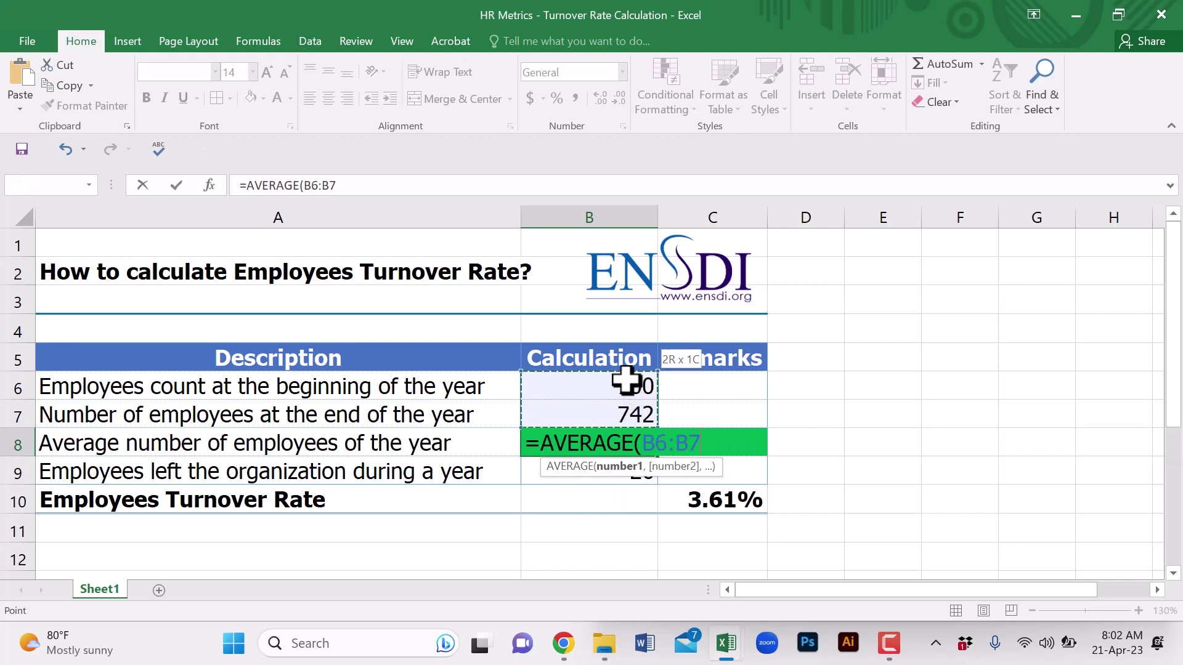
key(Return)
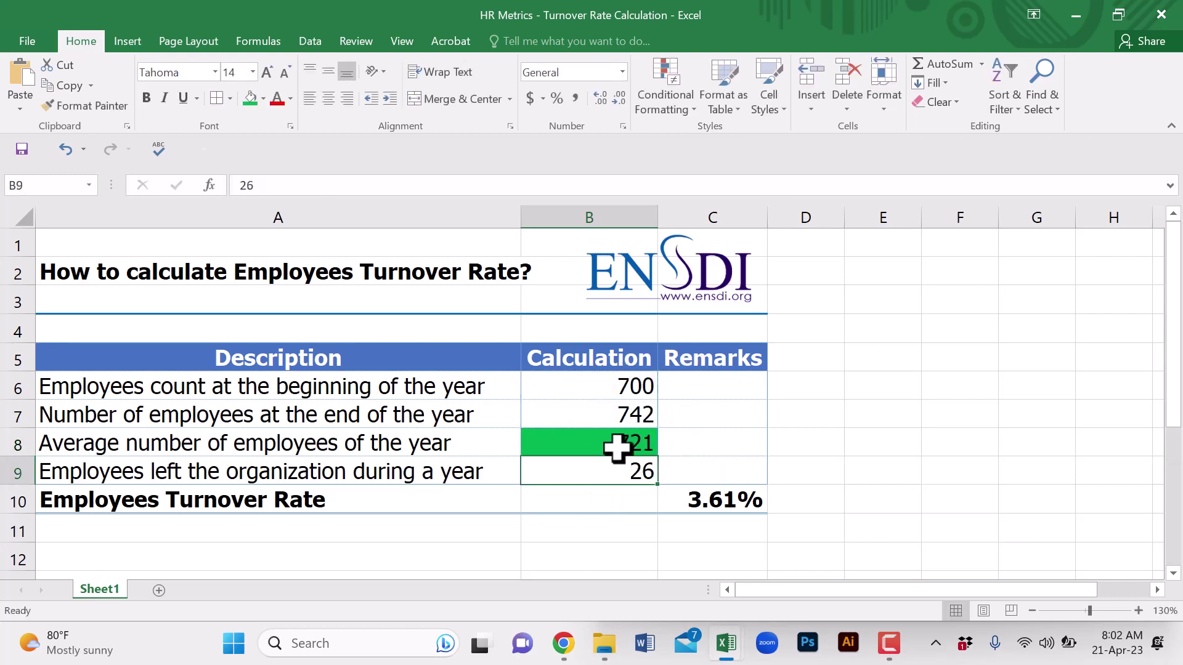
Step: Fill B10 green and enter =B9/B8, giving a 3.61% turnover rate
click(609, 508)
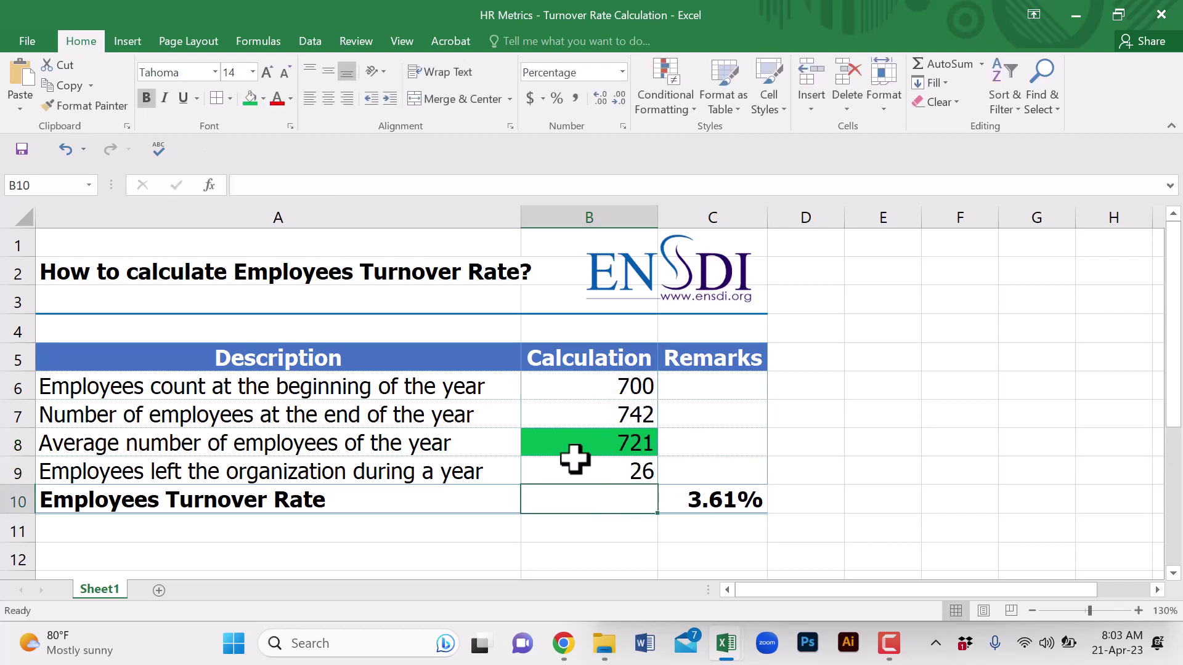
click(249, 99)
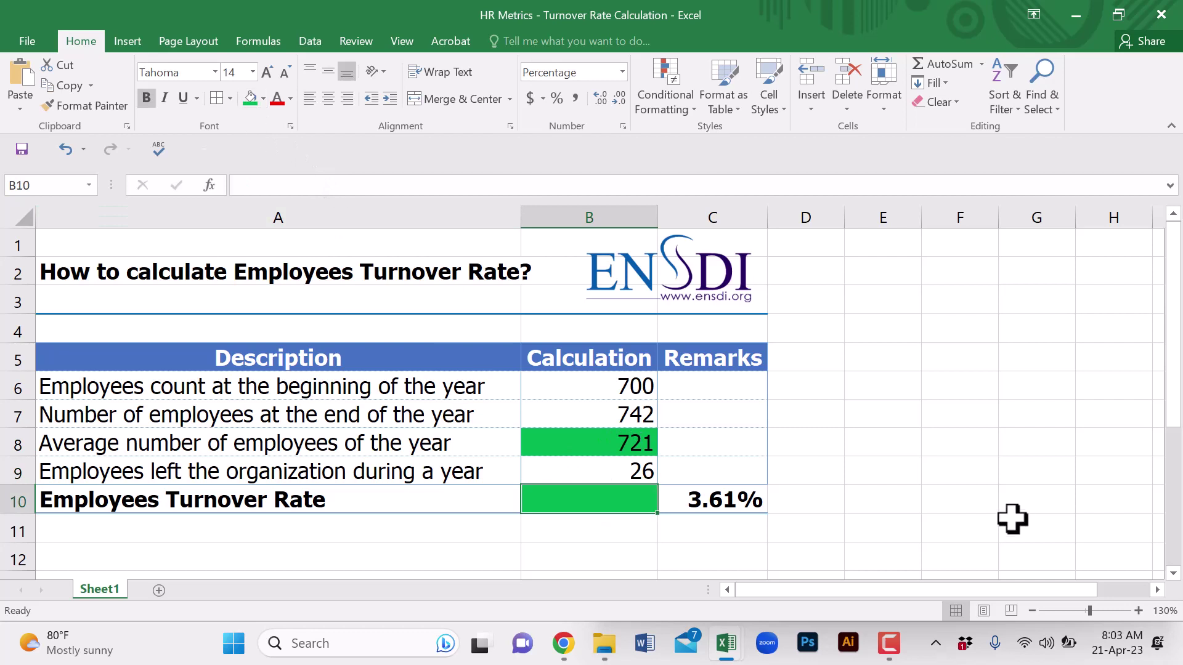
text(=)
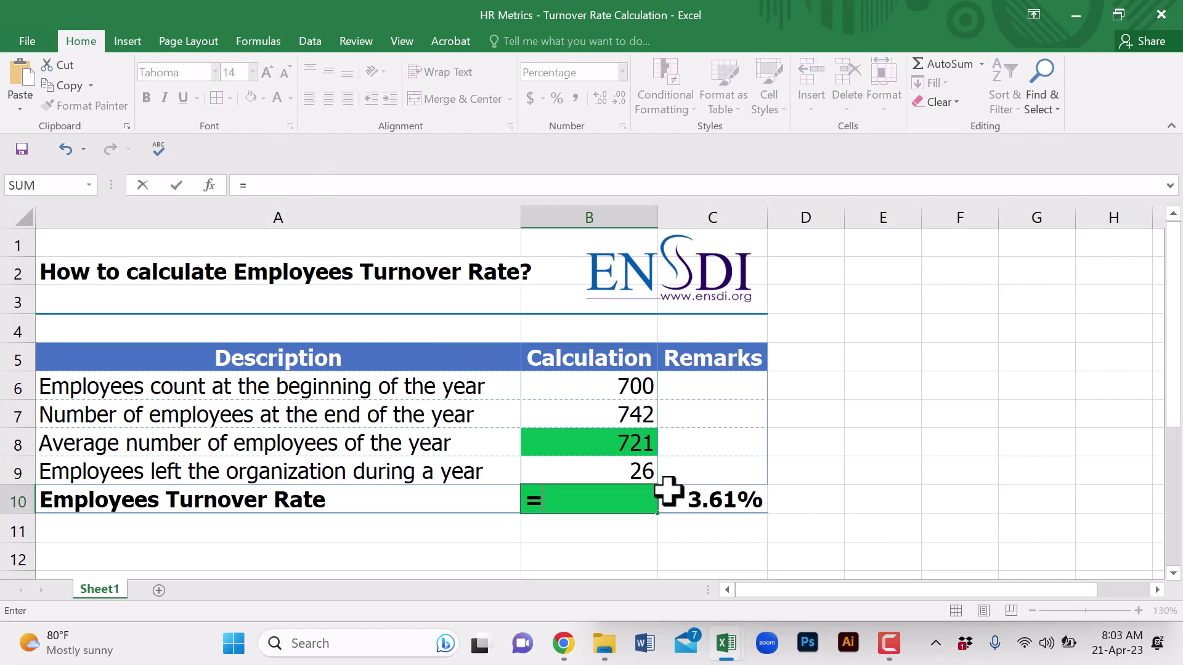
click(627, 471)
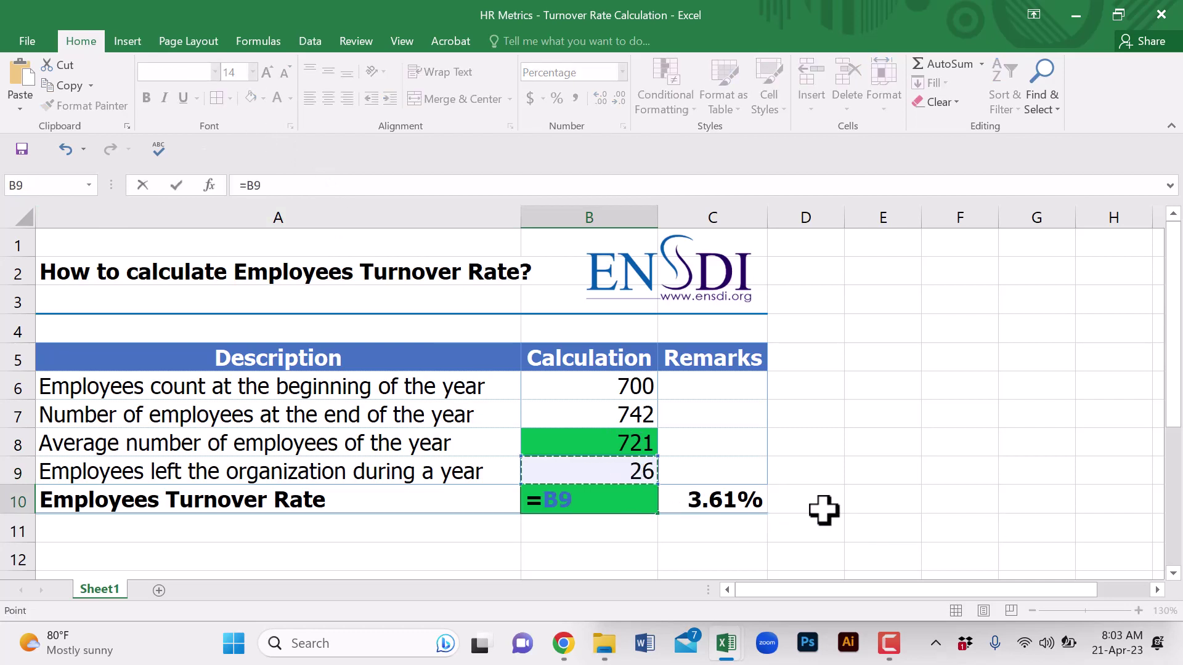
text(/)
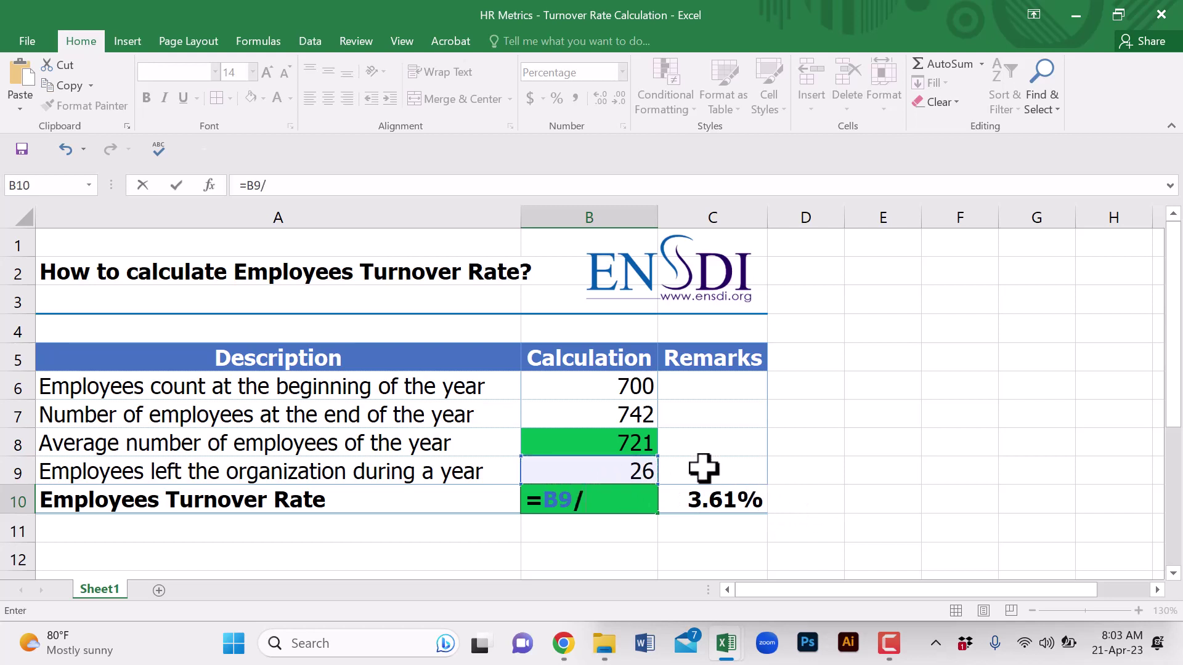
click(640, 444)
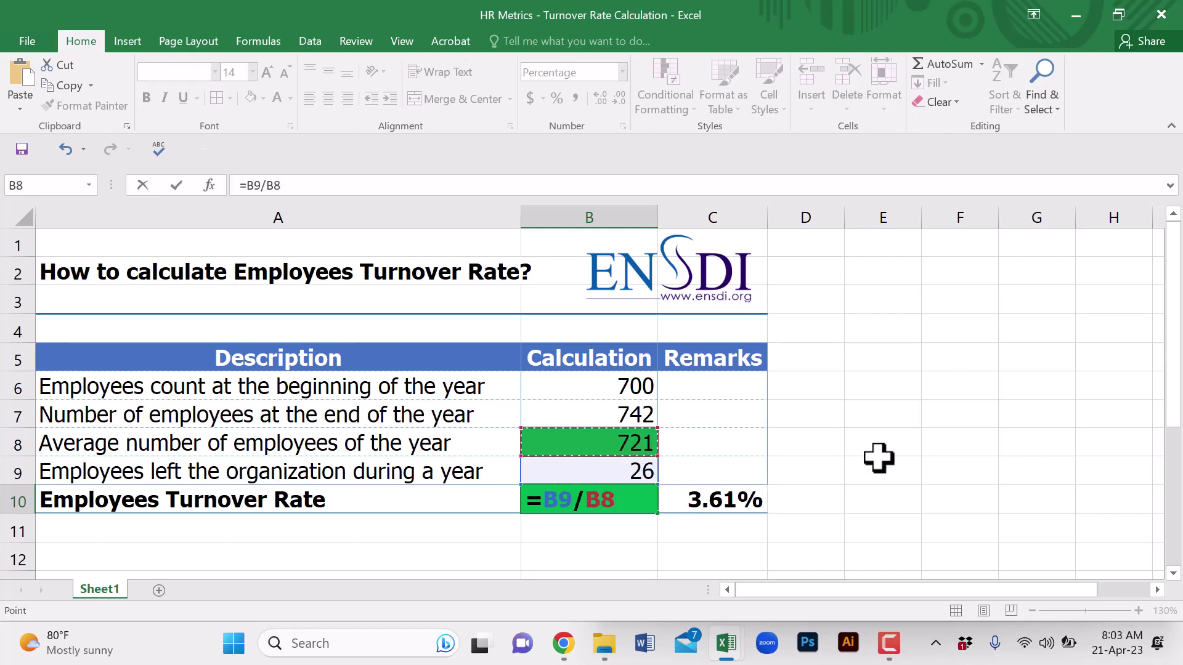
key(Return)
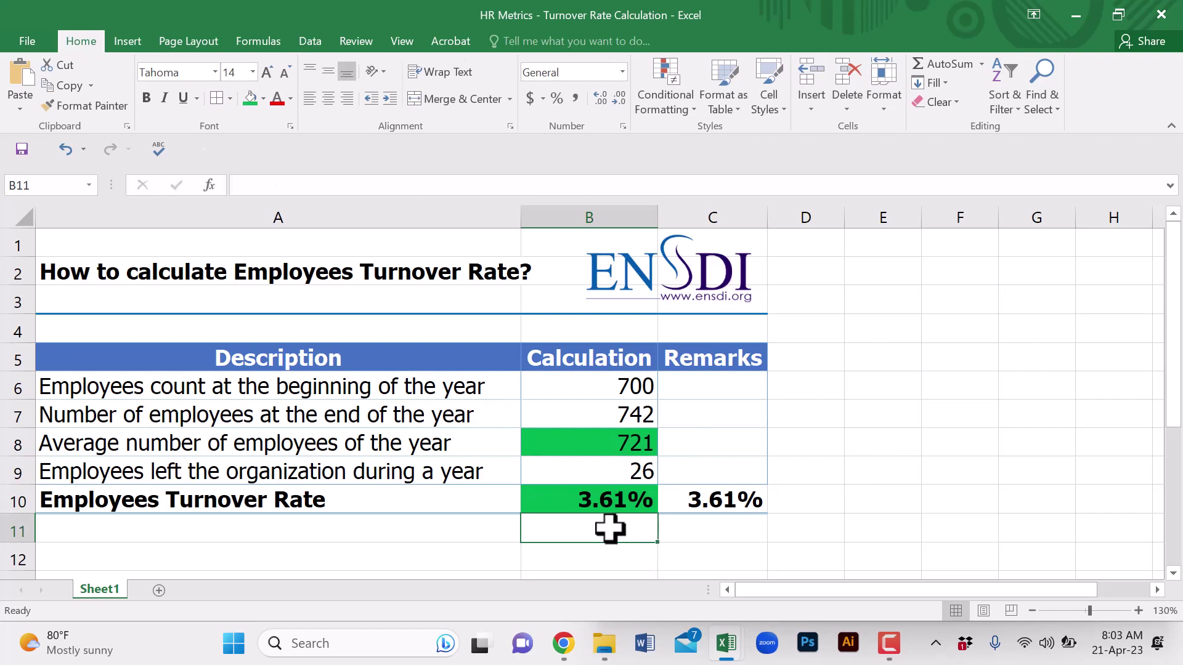